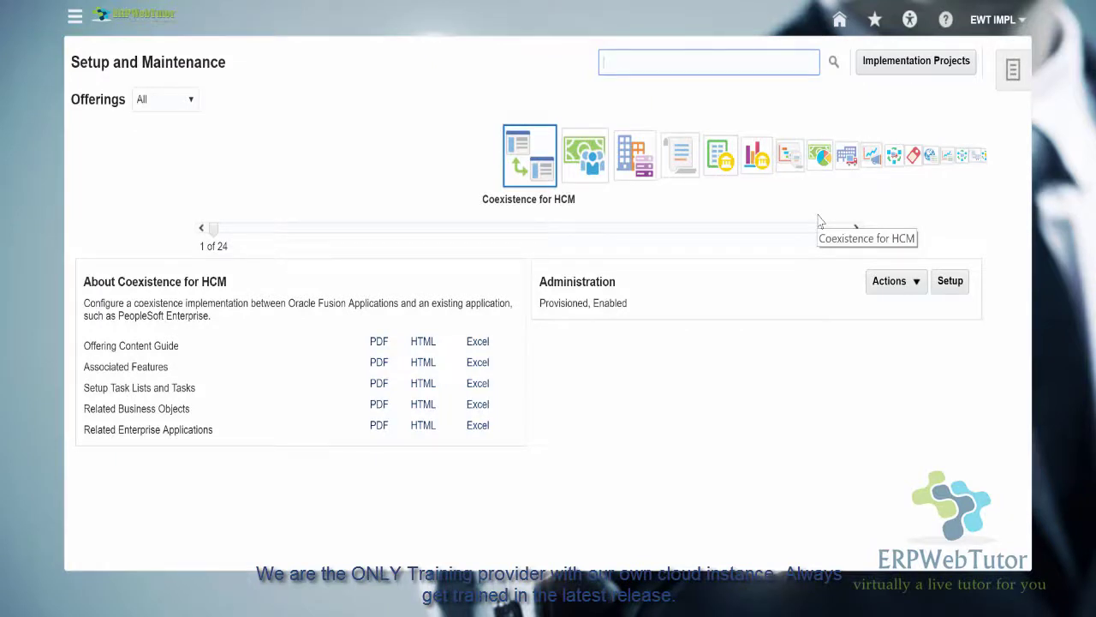
# Search the setup tasks for "manage payroll definit" and open the Manage Payroll Definitions task.
pyautogui.write('manage ')
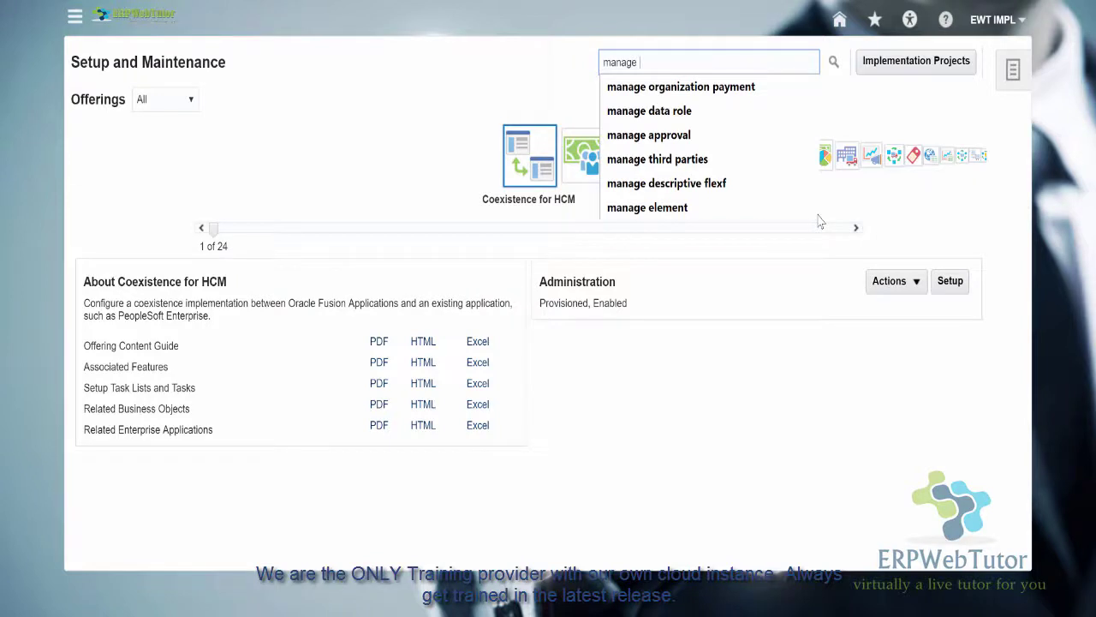
pyautogui.write('payroll definit')
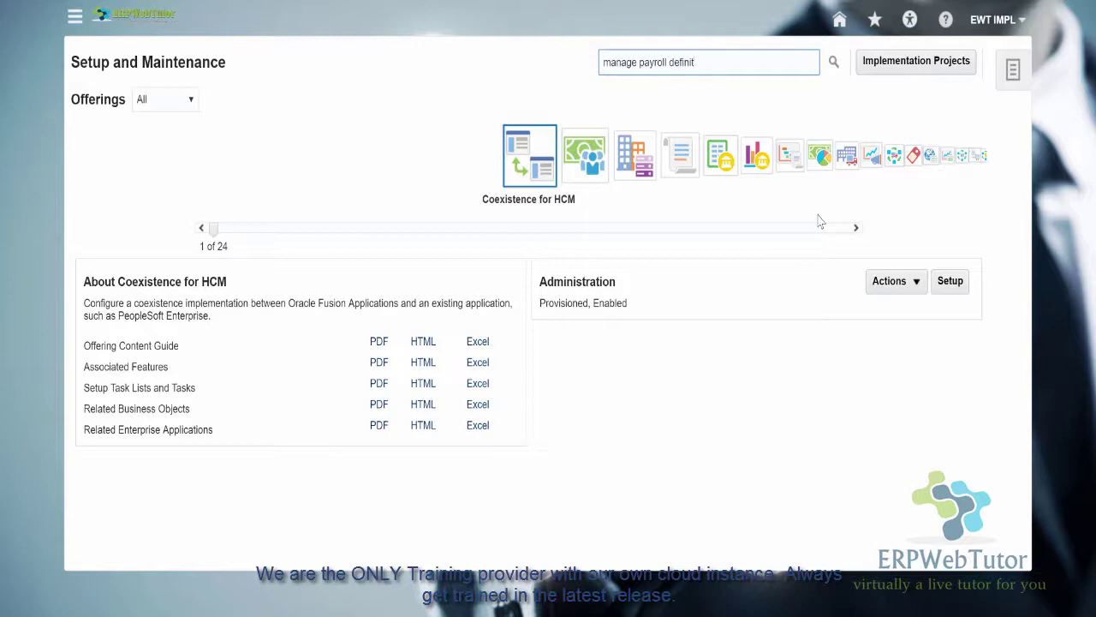
pyautogui.press('Return')
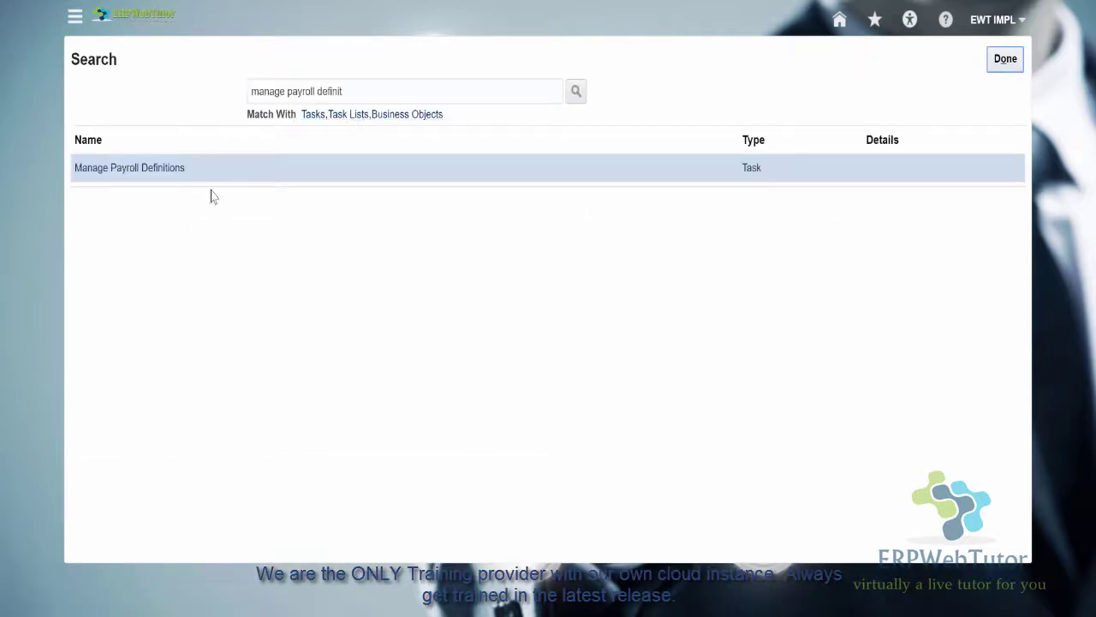
pyautogui.click(131, 169)
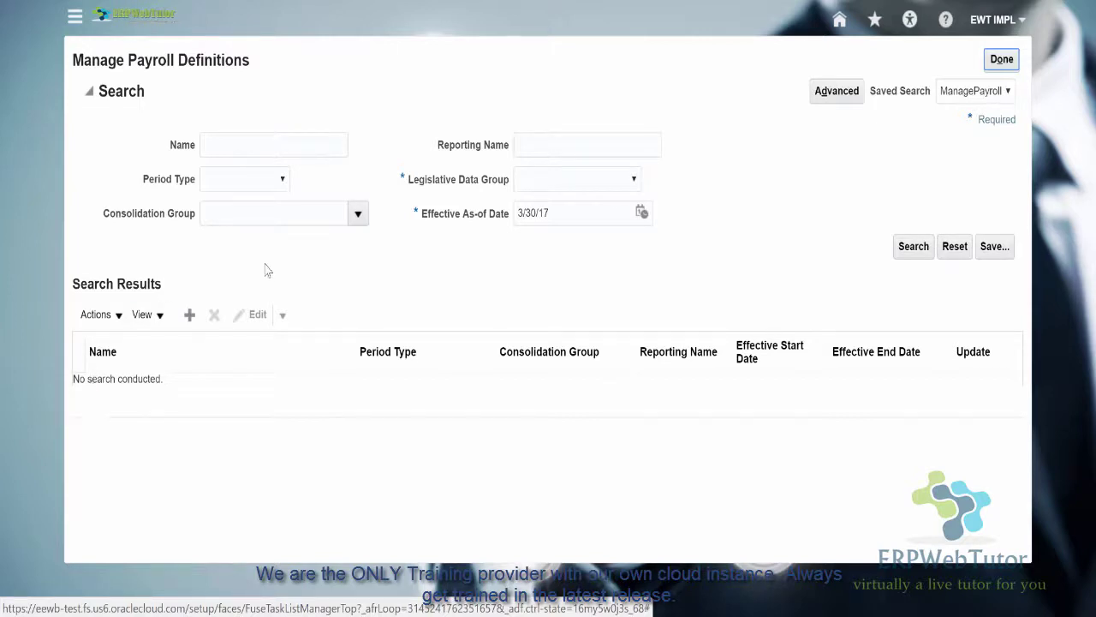
# Search for payroll definitions in the US Legislative Data Group.
pyautogui.click(570, 187)
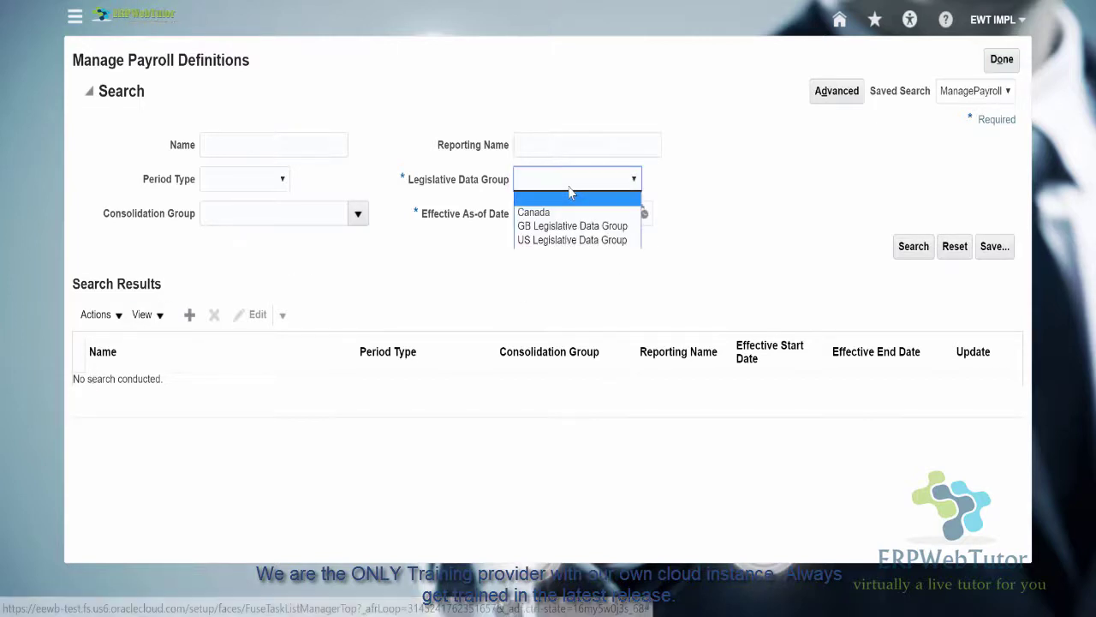
pyautogui.click(571, 241)
pyautogui.click(921, 246)
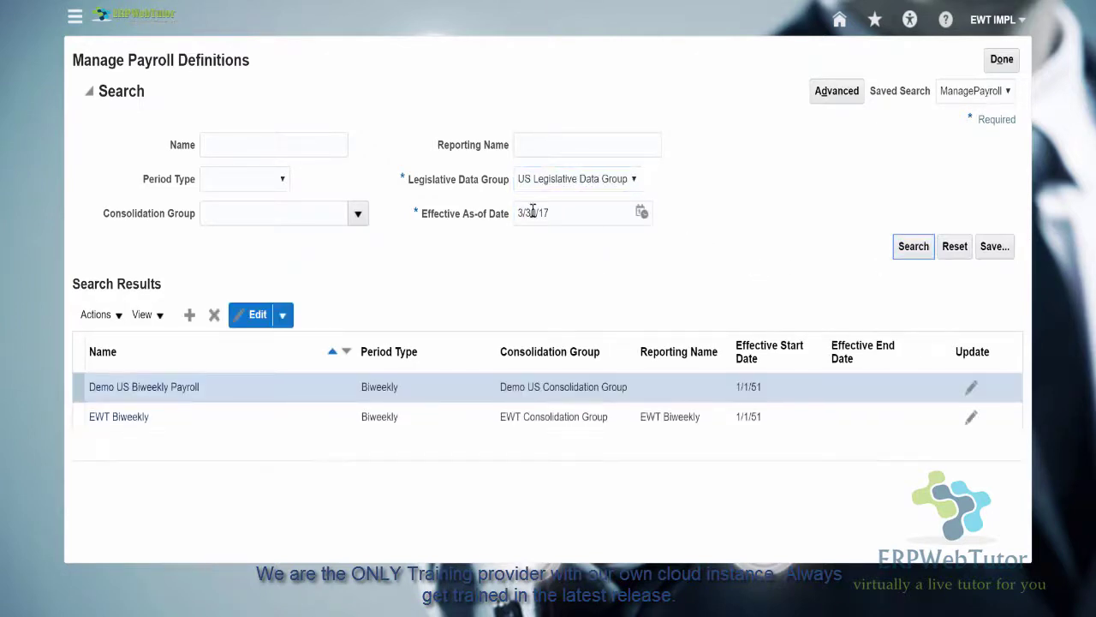
# Open the EWT Biweekly payroll definition for editing in Correct mode.
pyautogui.click(120, 420)
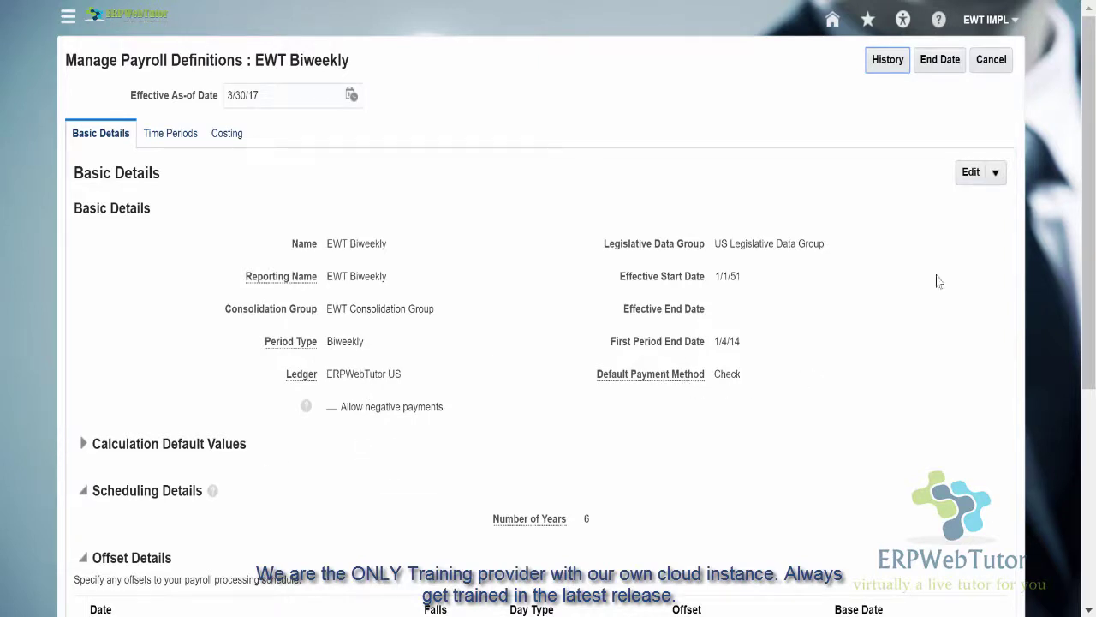
pyautogui.click(995, 172)
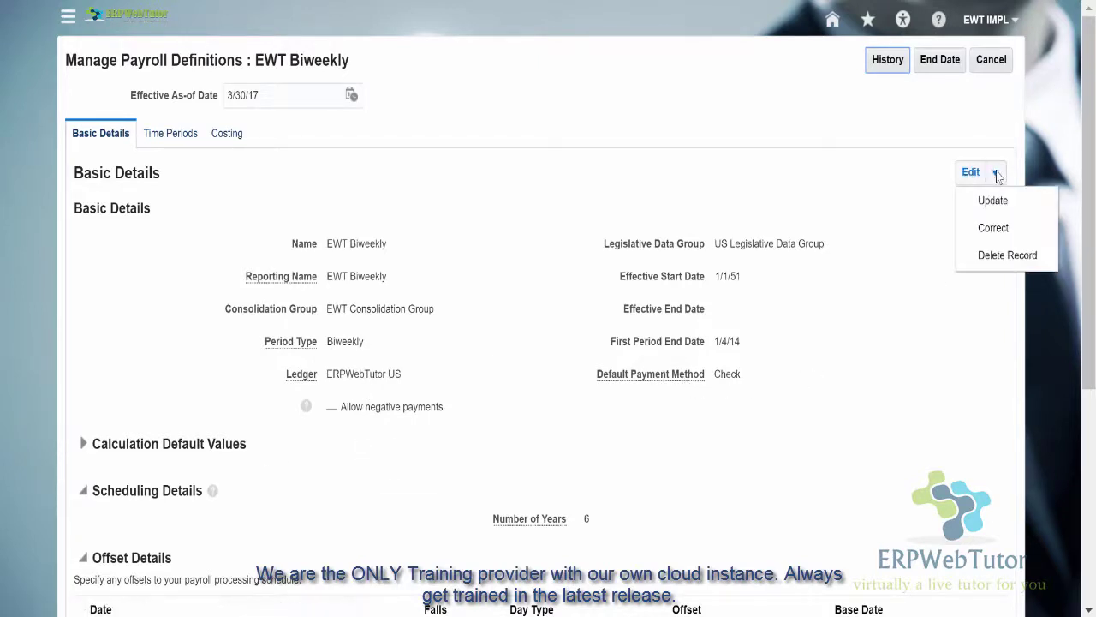
pyautogui.click(989, 227)
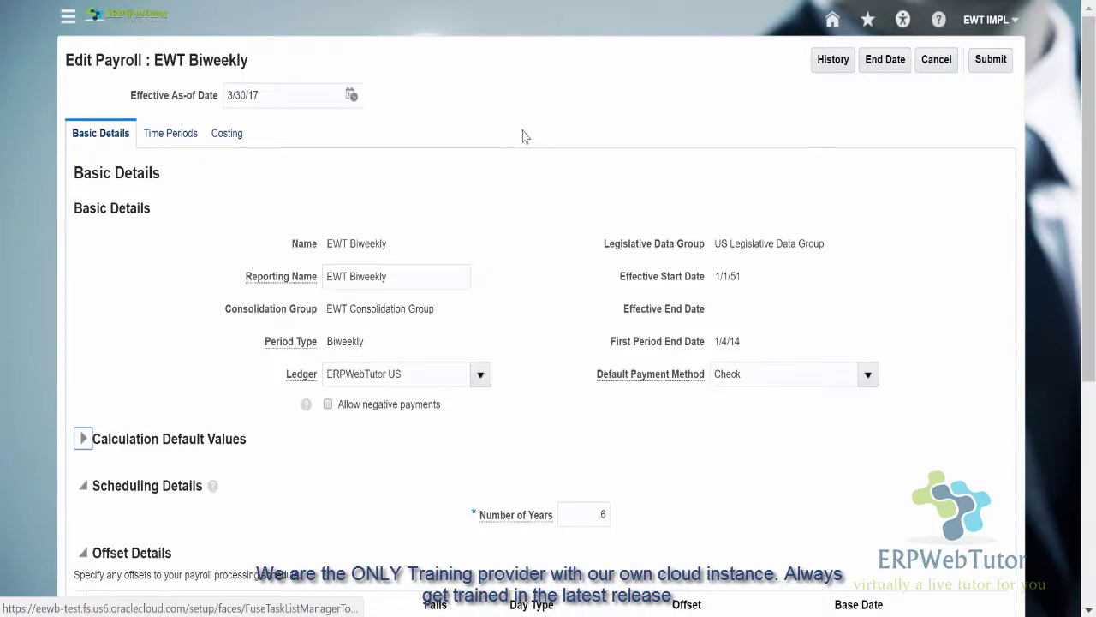
# Examine the payroll's basic details and the descriptions of its offset dates, from Date Paid through Cutoff Date.
pyautogui.scroll(-5, 372, 241)
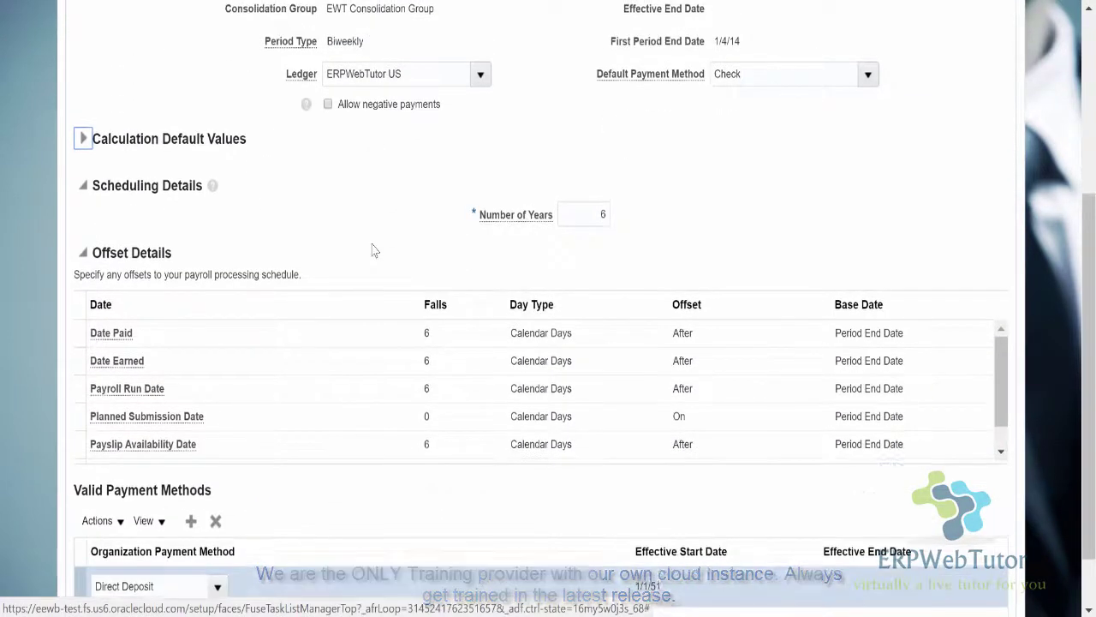
pyautogui.scroll(2, 371, 247)
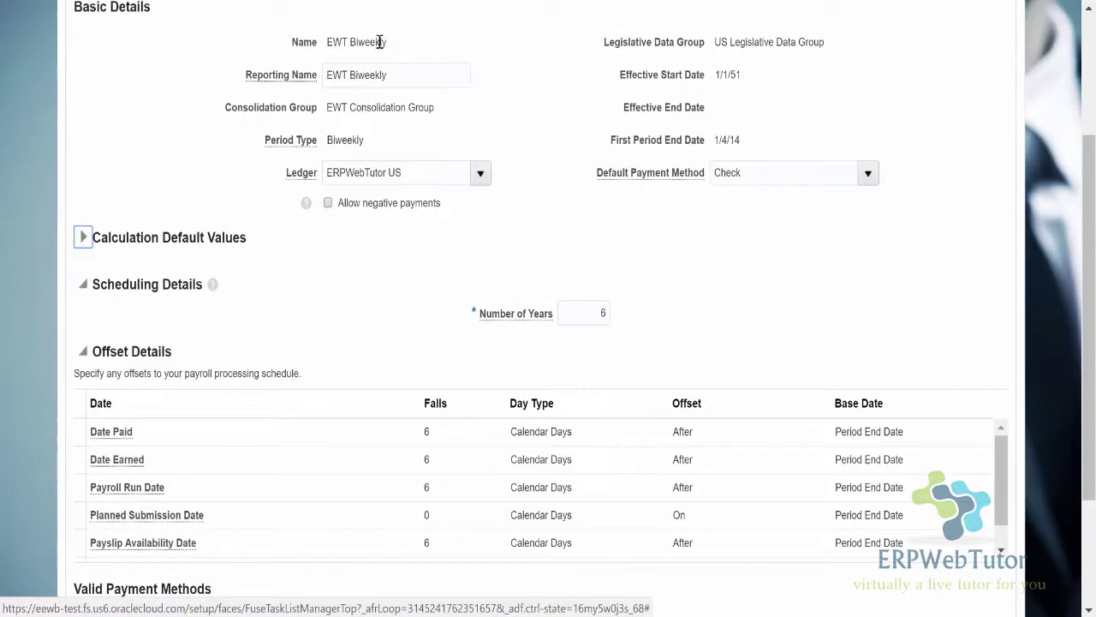
pyautogui.moveTo(328, 42); pyautogui.dragTo(395, 47)
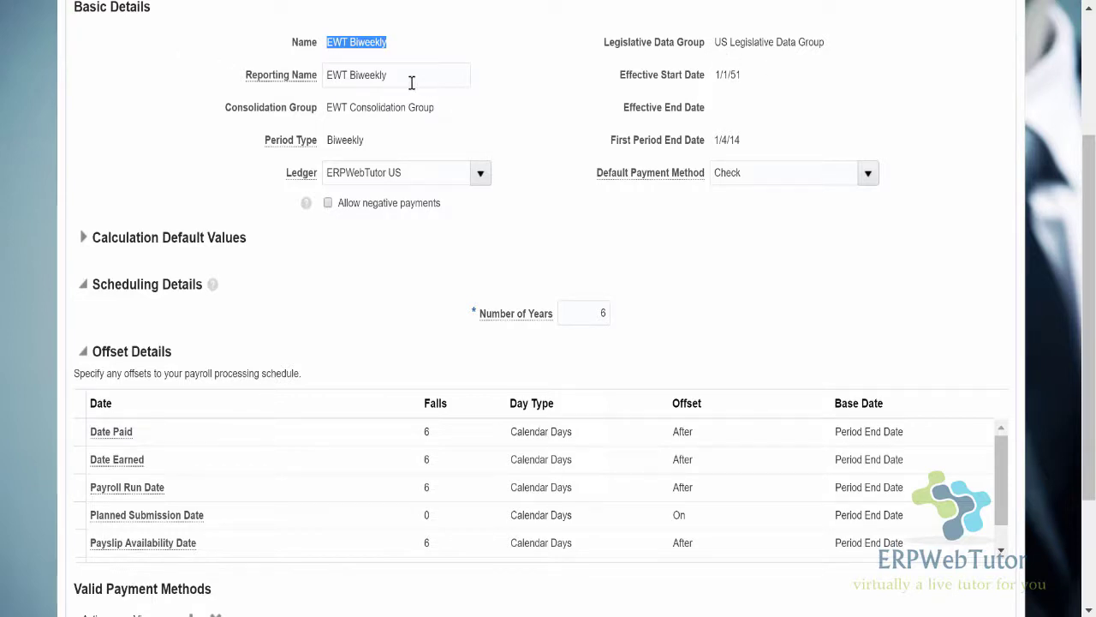
pyautogui.moveTo(257, 84)
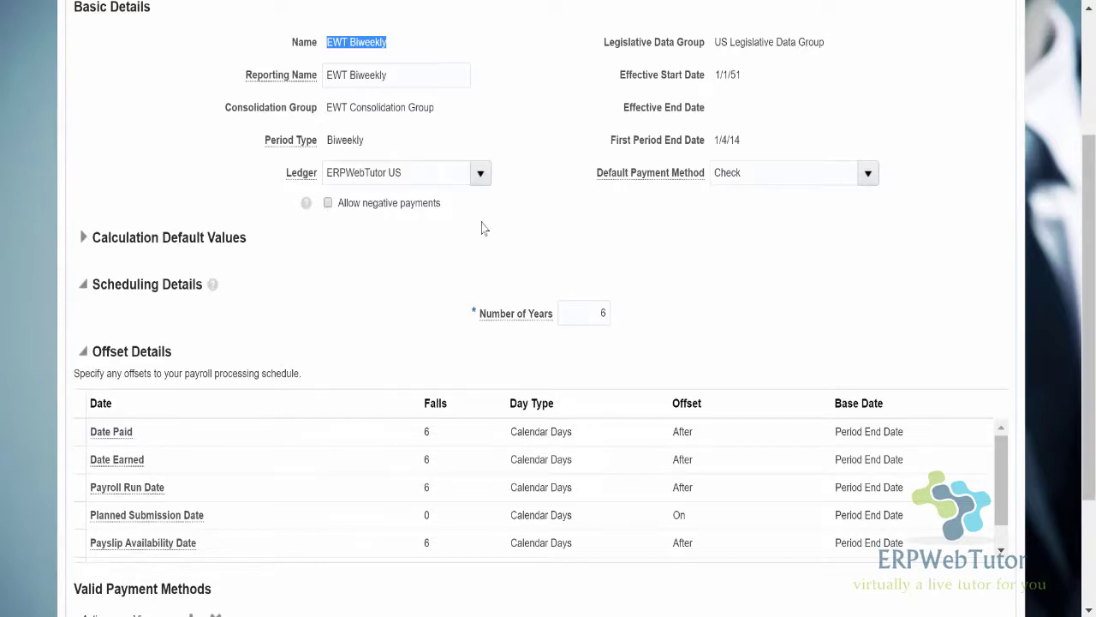
pyautogui.scroll(-2, 575, 224)
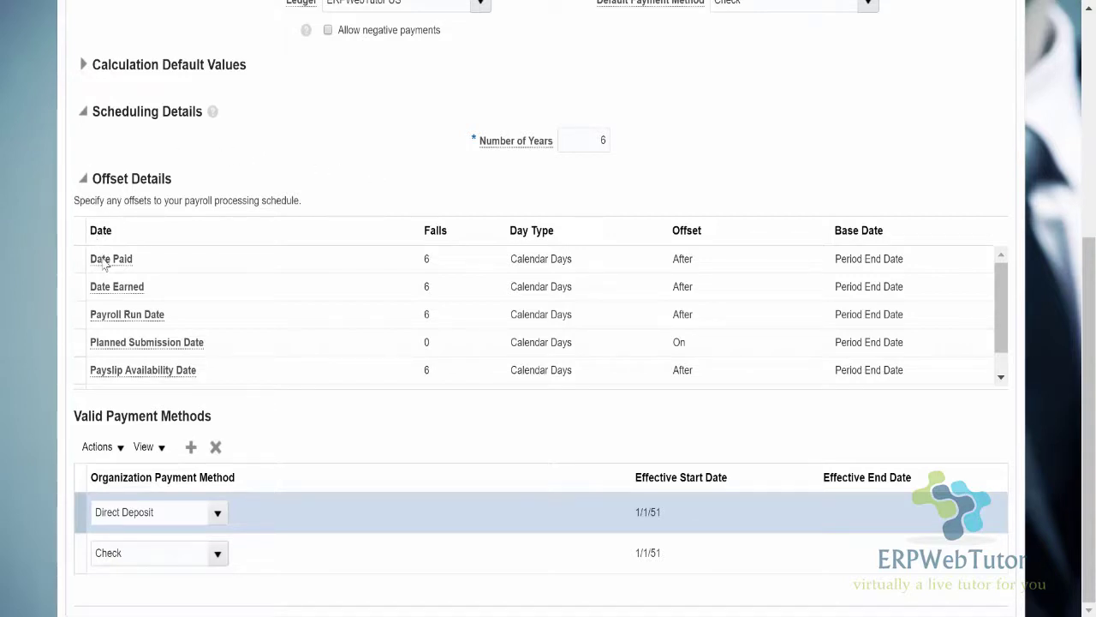
pyautogui.moveTo(106, 267)
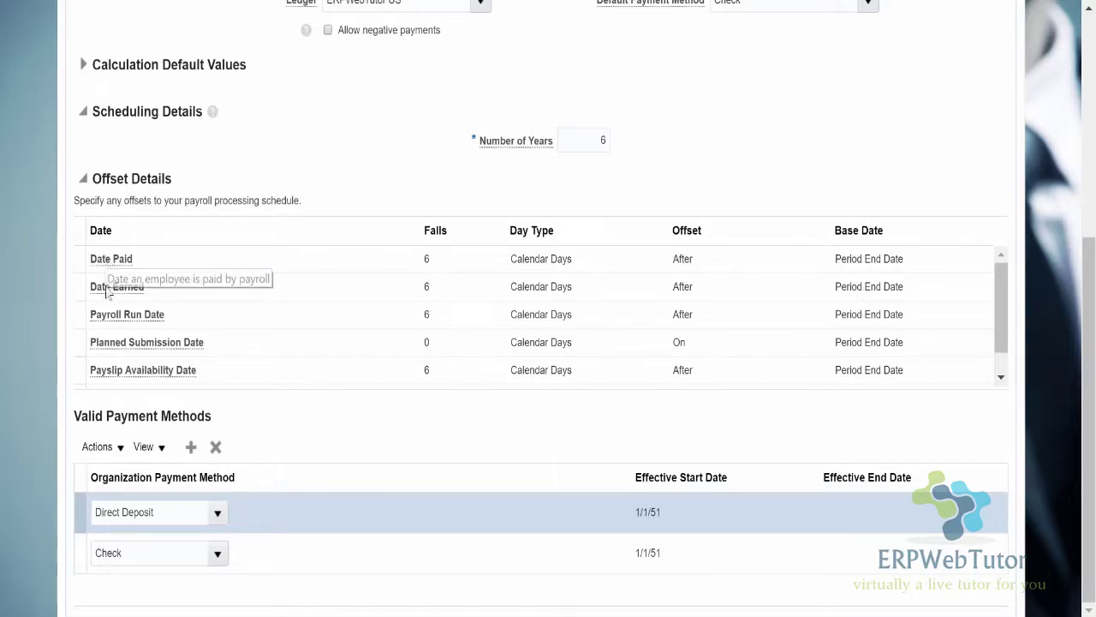
pyautogui.moveTo(115, 294)
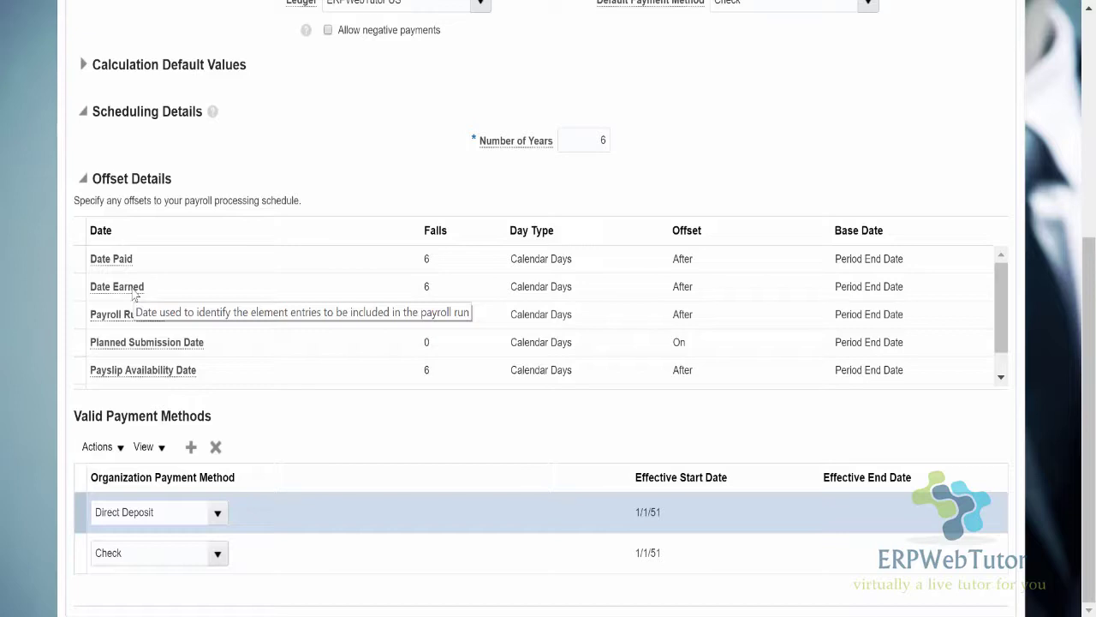
pyautogui.moveTo(134, 321)
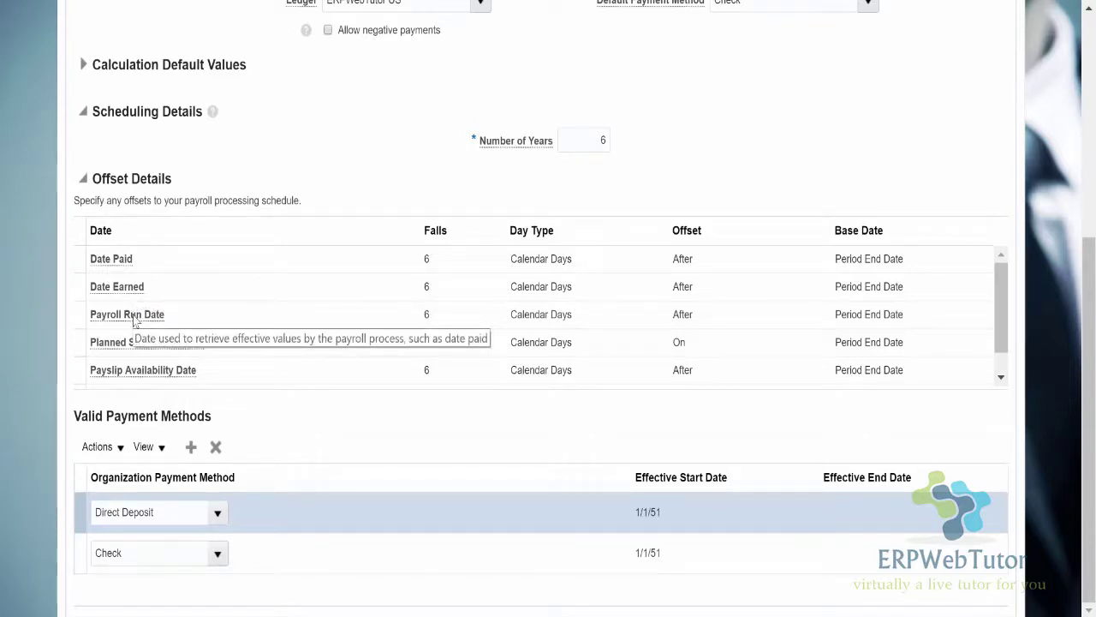
pyautogui.moveTo(123, 350)
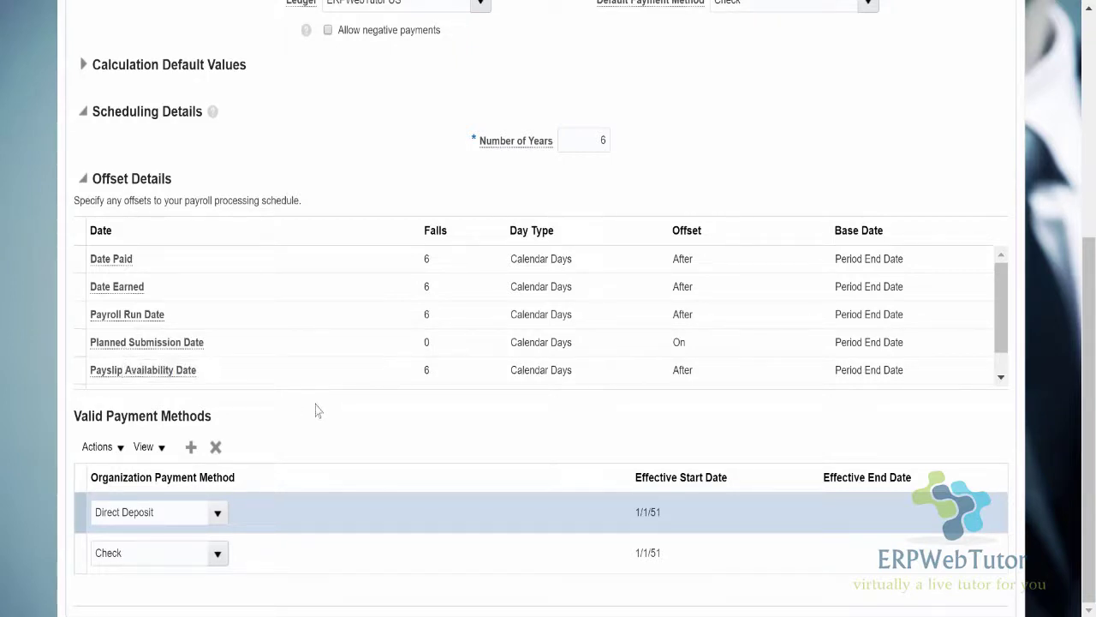
pyautogui.scroll(-1, 289, 365)
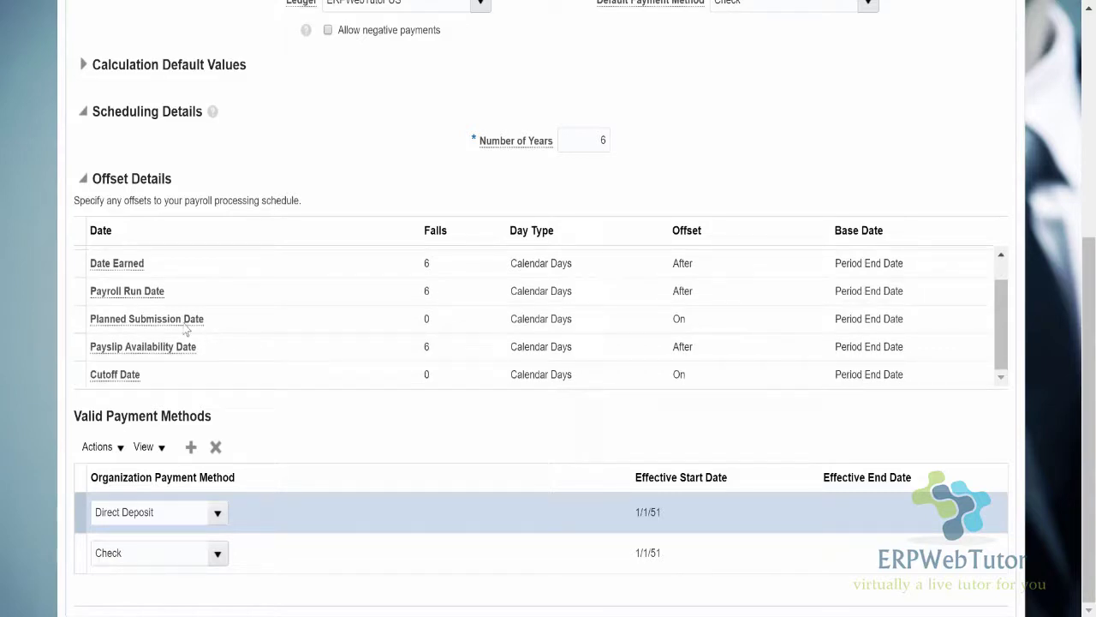
pyautogui.moveTo(162, 353)
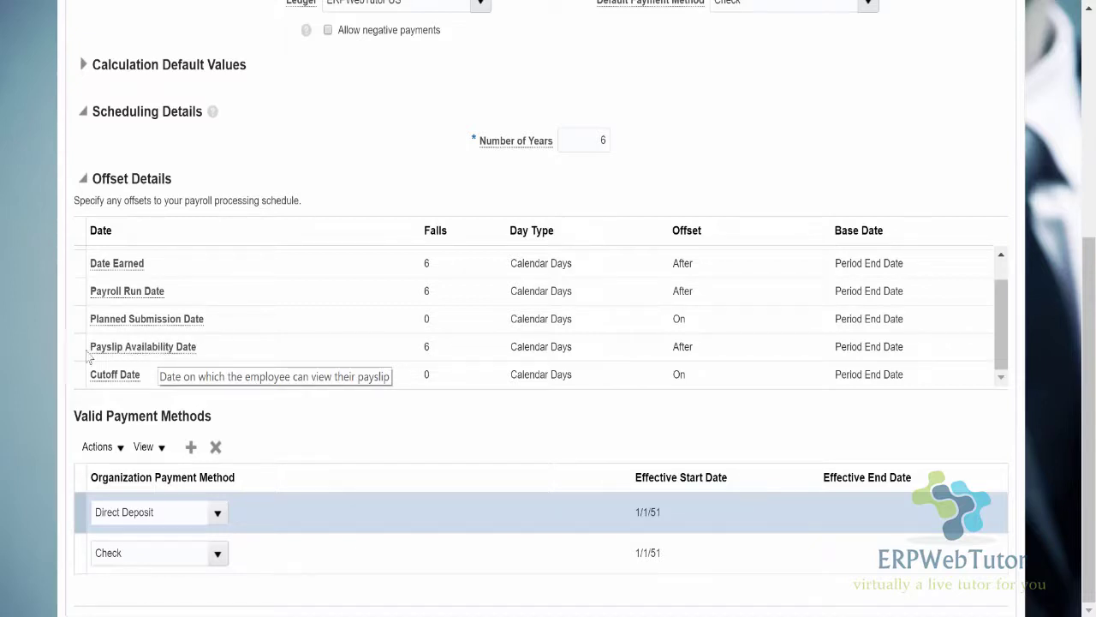
pyautogui.moveTo(110, 382)
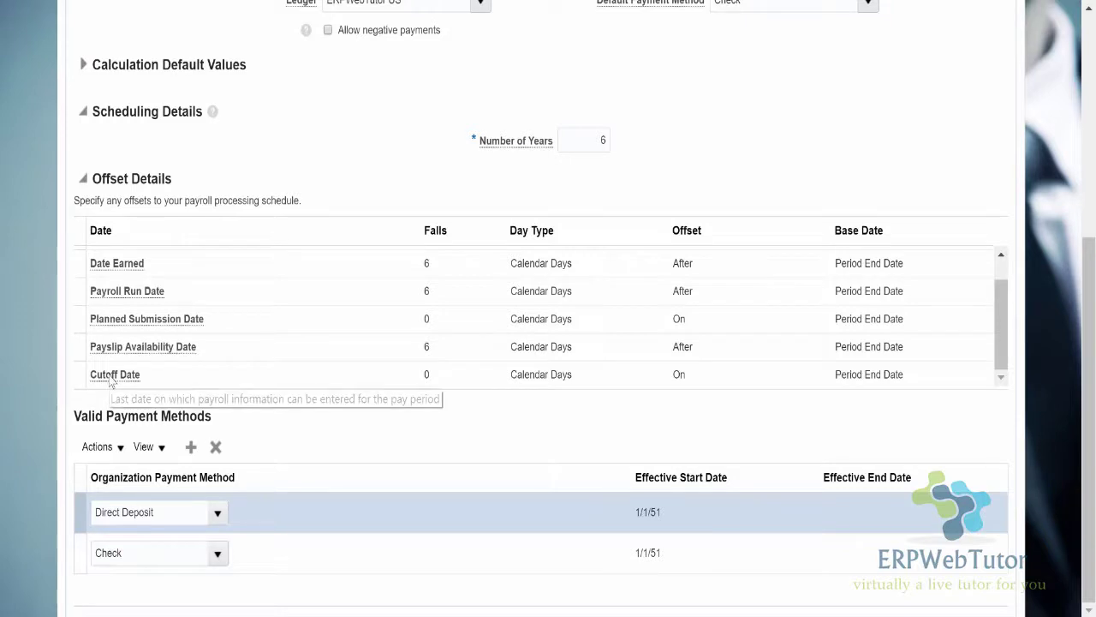
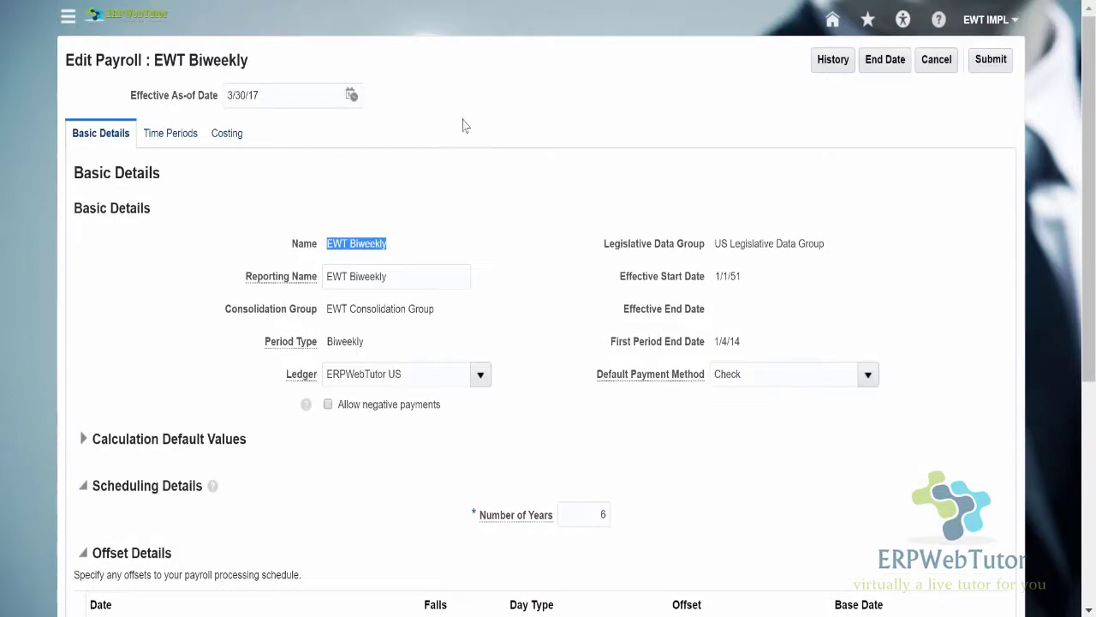
# Examine the generated payroll time periods and compare the first listed period with the First Period End Date in the basic details.
pyautogui.click(173, 137)
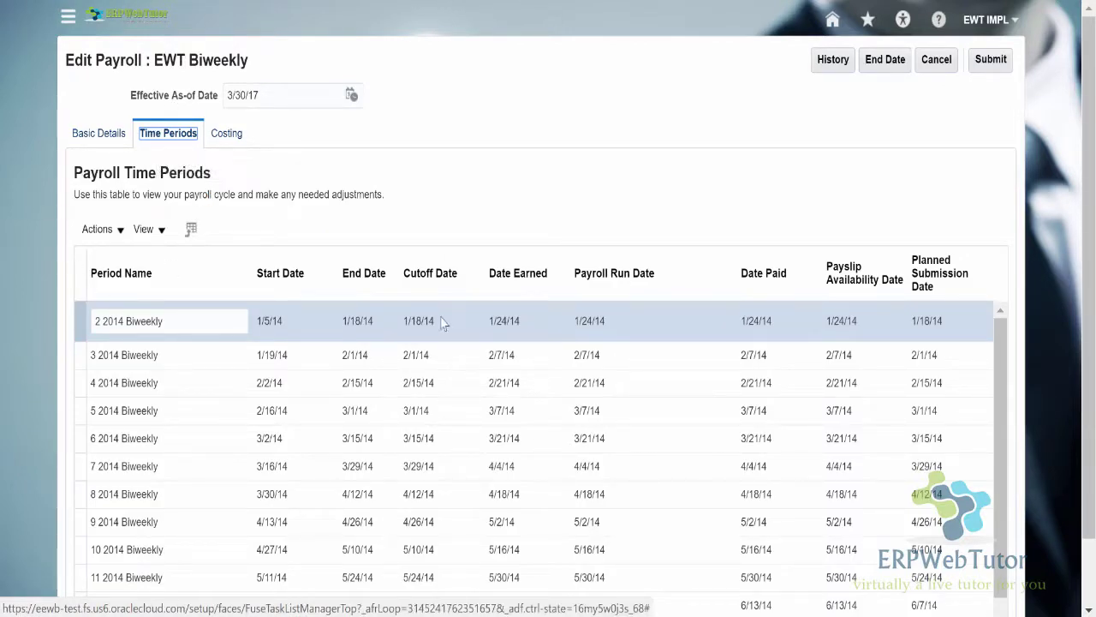
pyautogui.scroll(-2, 443, 320)
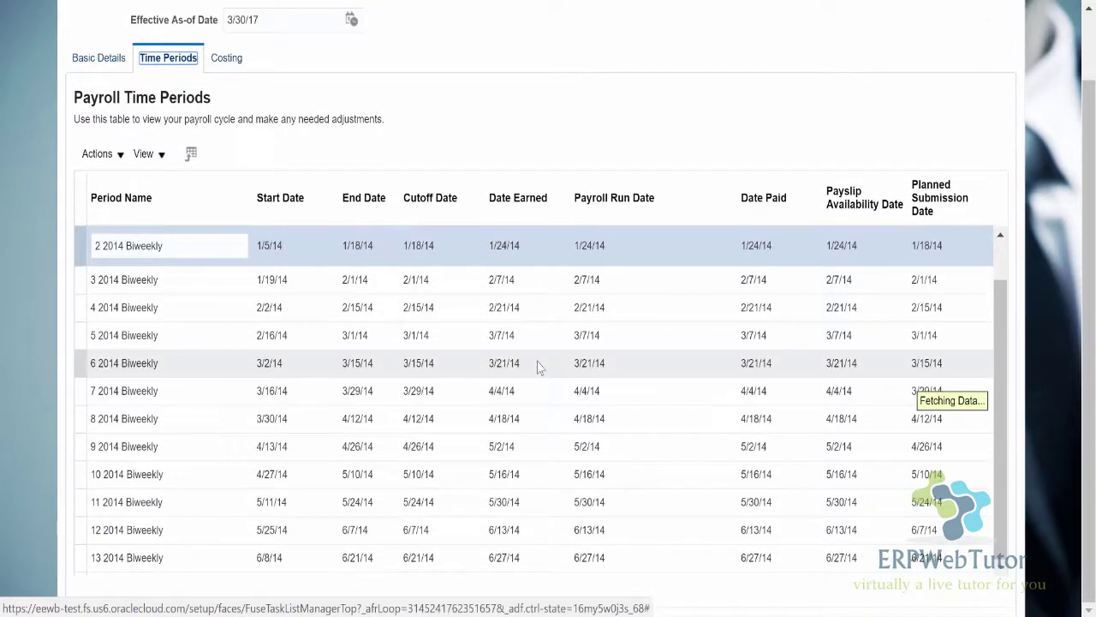
pyautogui.scroll(-3, 531, 368)
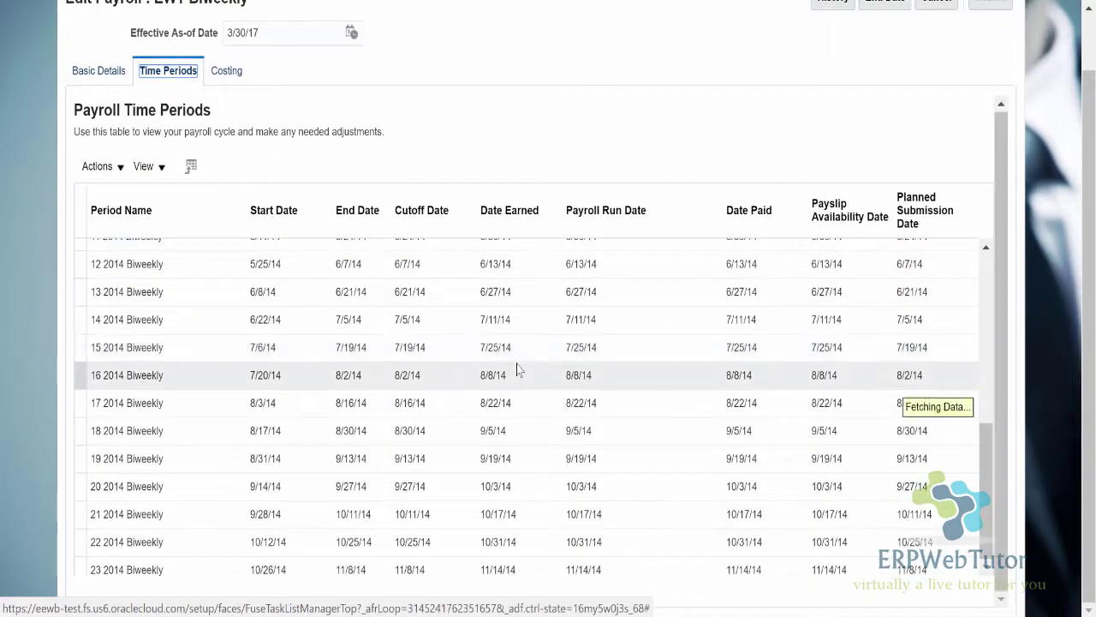
pyautogui.scroll(-2, 517, 368)
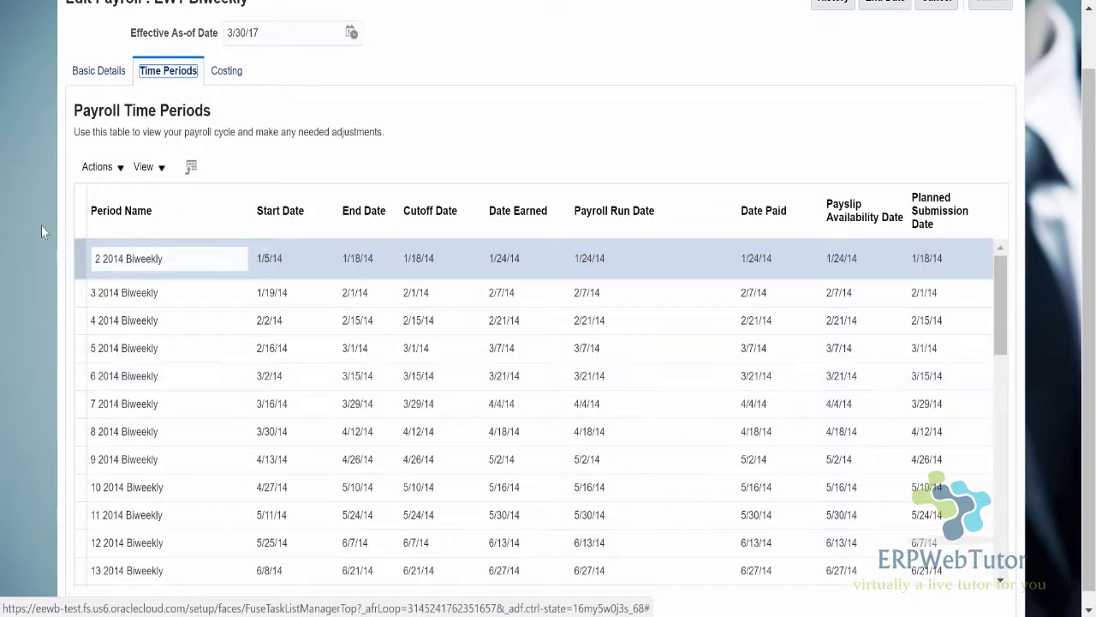
pyautogui.scroll(2, 205, 345)
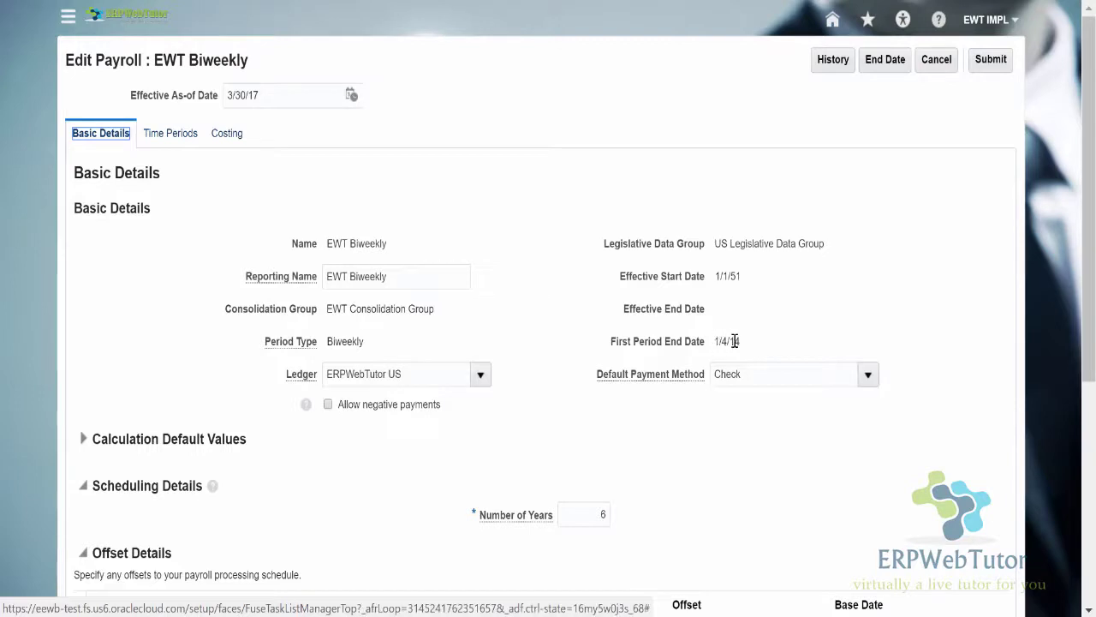
pyautogui.click(168, 137)
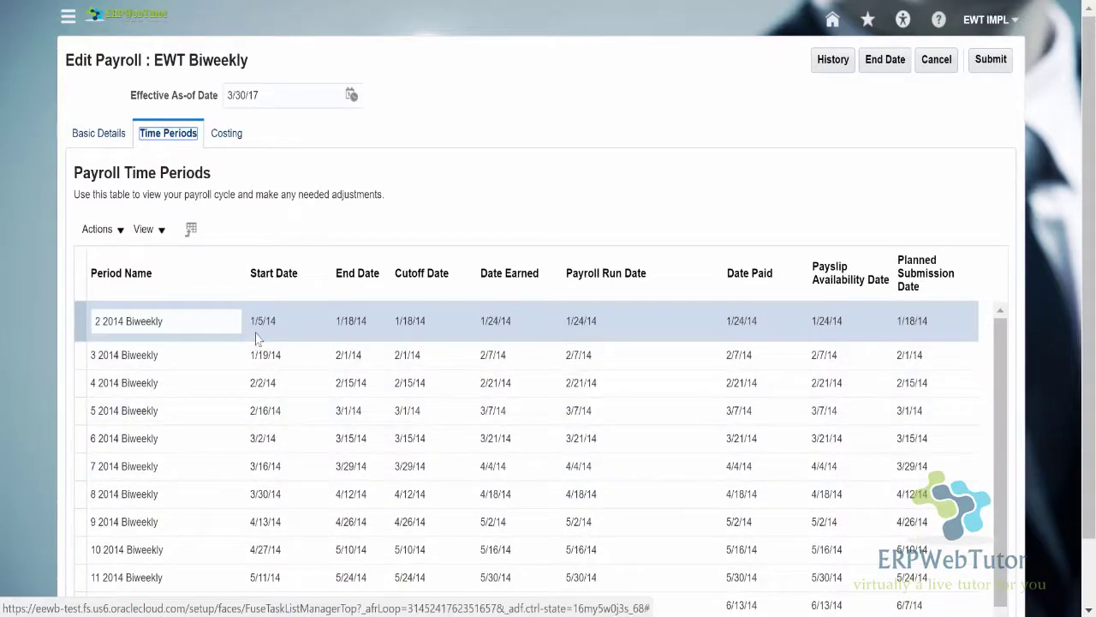
pyautogui.click(139, 324)
pyautogui.scroll(-2, 502, 271)
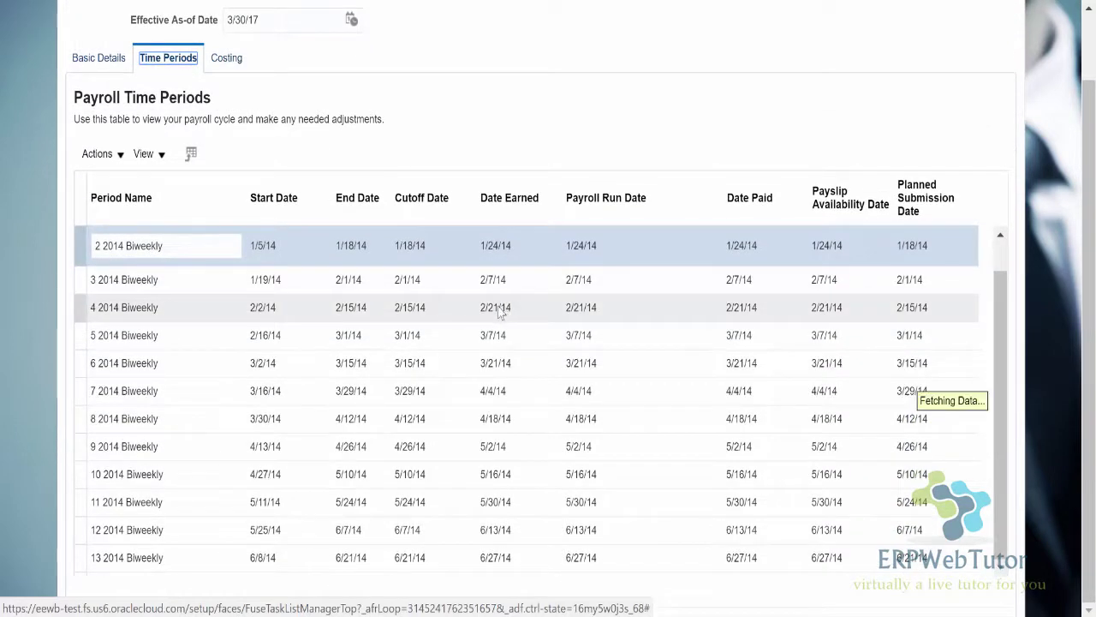
pyautogui.scroll(-5, 501, 313)
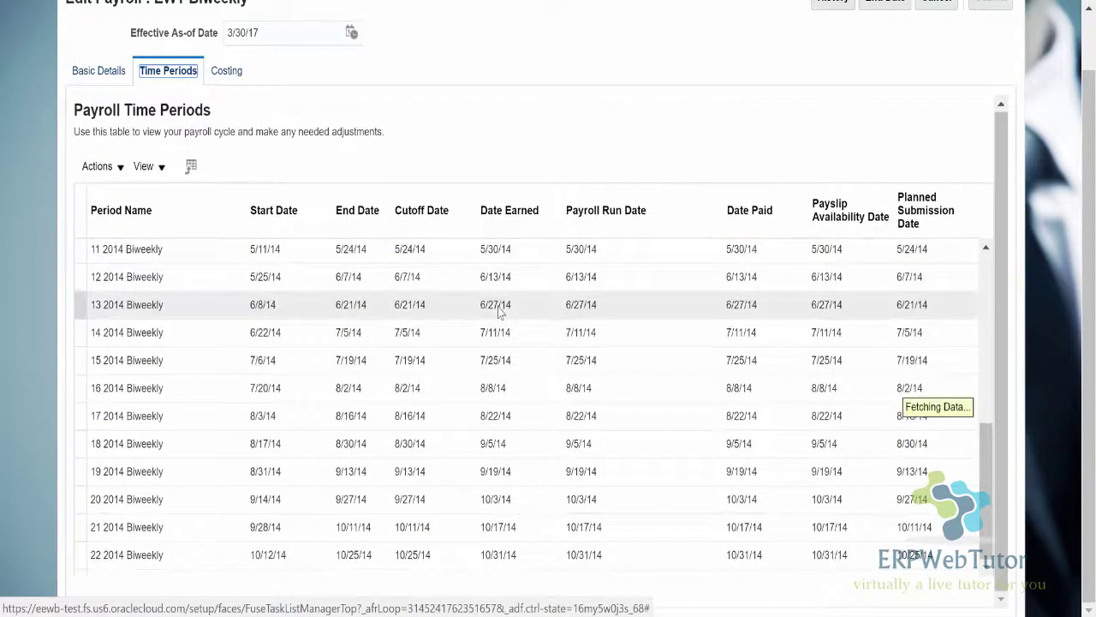
pyautogui.scroll(-3, 500, 313)
pyautogui.scroll(-4, 495, 308)
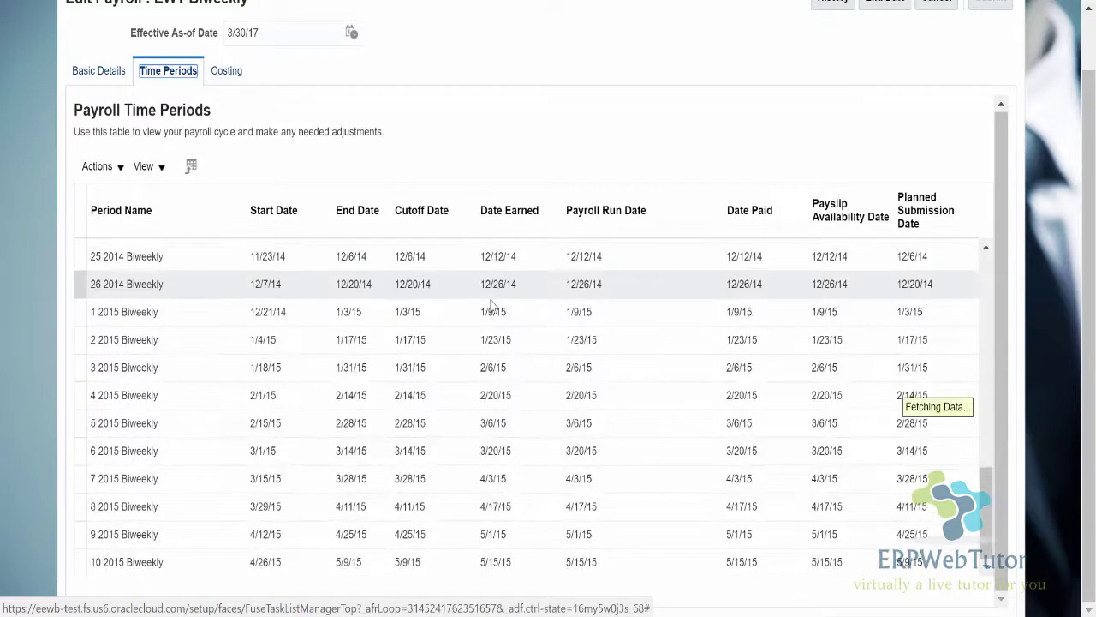
pyautogui.scroll(-3, 492, 307)
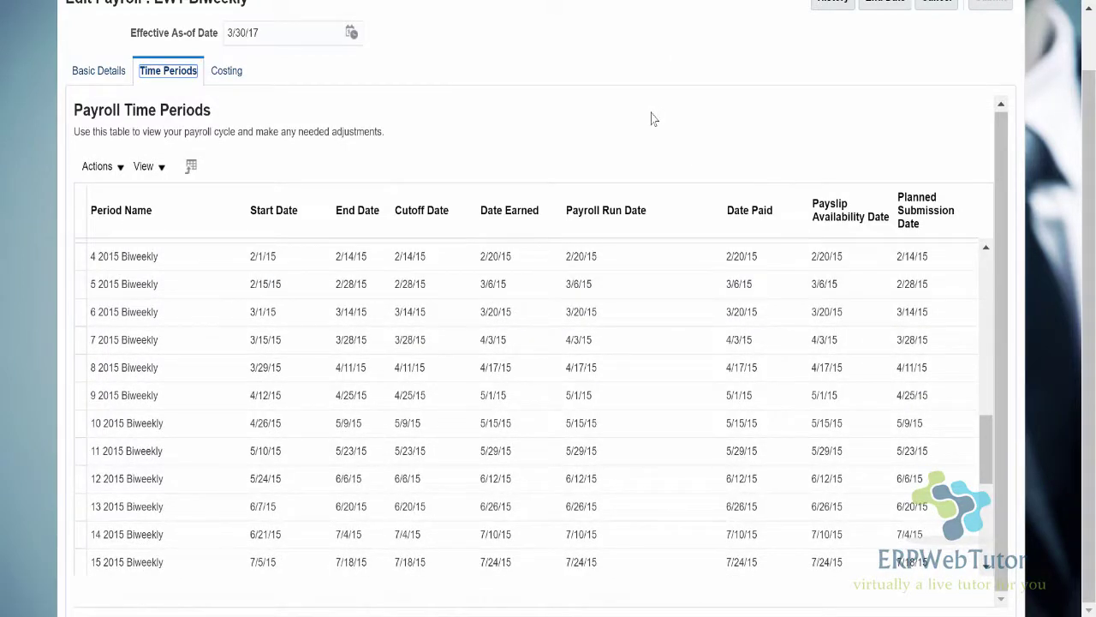
# Check the payroll's costing accounts and leave the EWT Biweekly definition without saving changes.
pyautogui.click(225, 68)
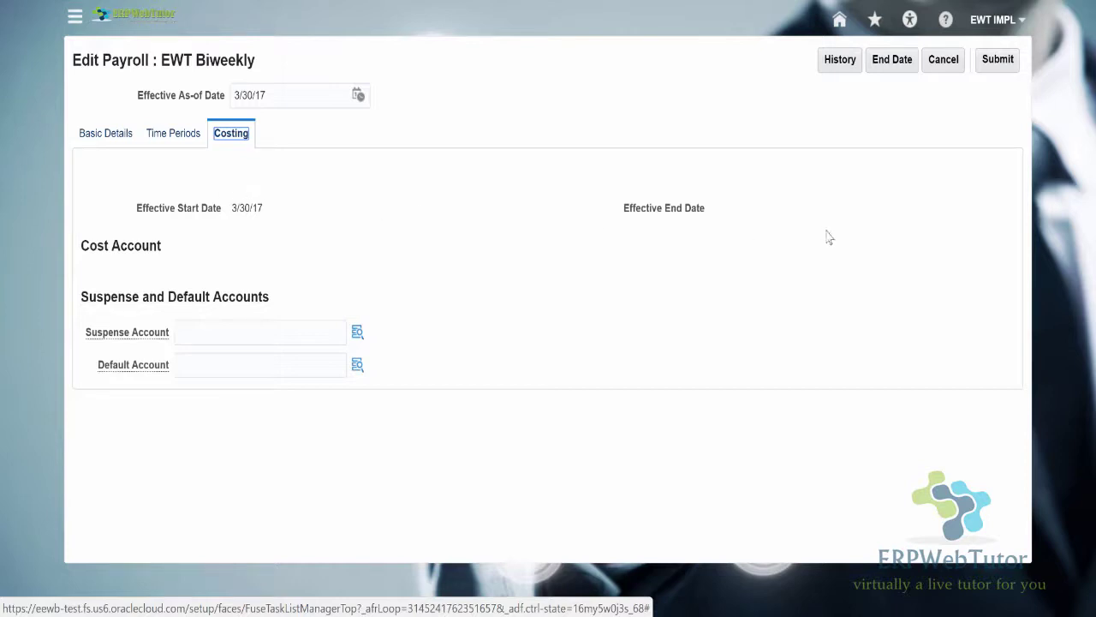
pyautogui.click(942, 63)
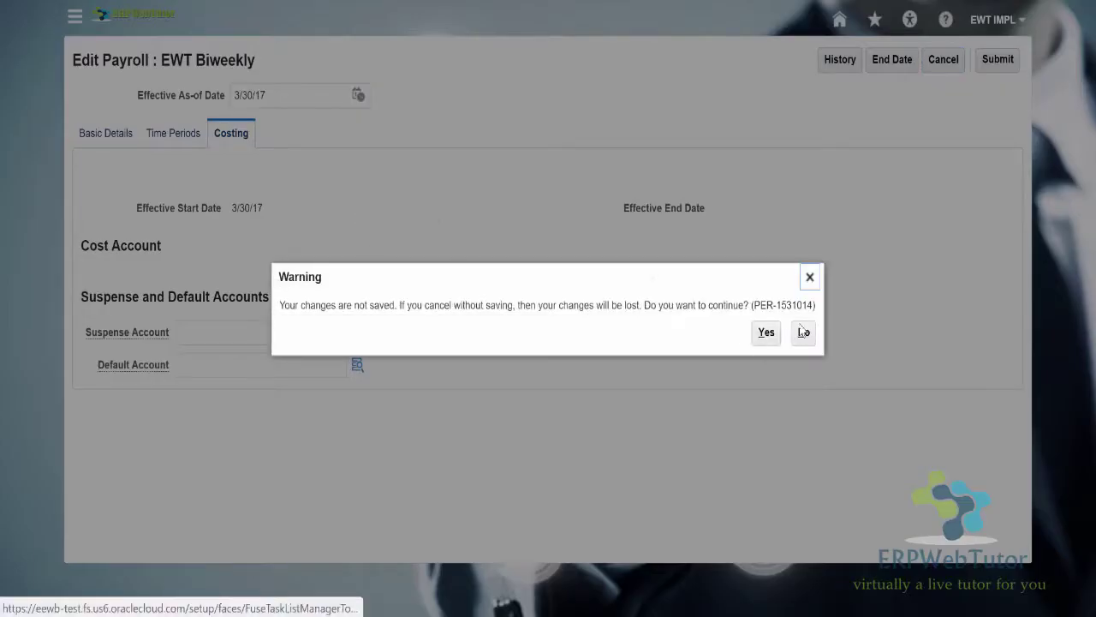
pyautogui.click(766, 333)
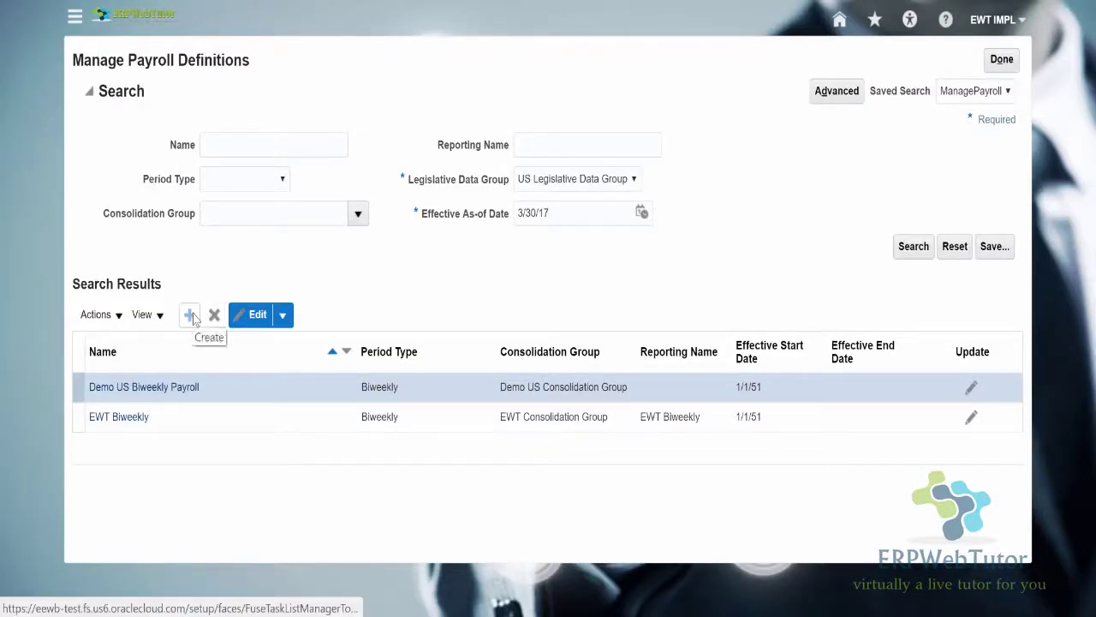
# Start creating a payroll definition for the US Legislative Data Group with the effective as-of date 1/1/51.
pyautogui.click(190, 315)
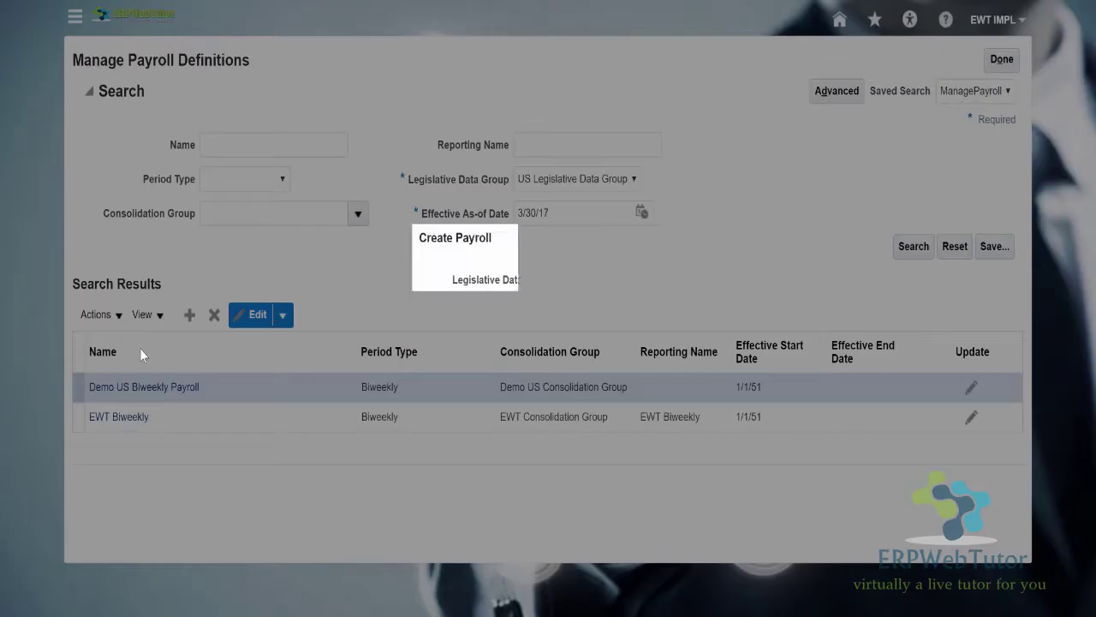
pyautogui.moveTo(579, 343); pyautogui.dragTo(468, 321)
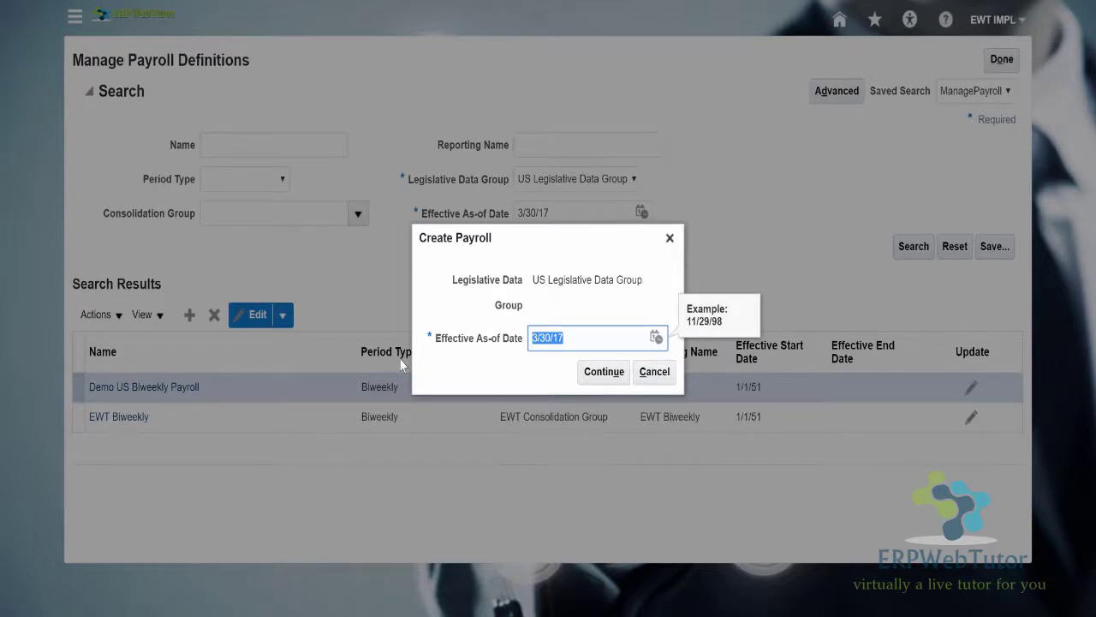
pyautogui.write('1/1/51')
pyautogui.click(616, 374)
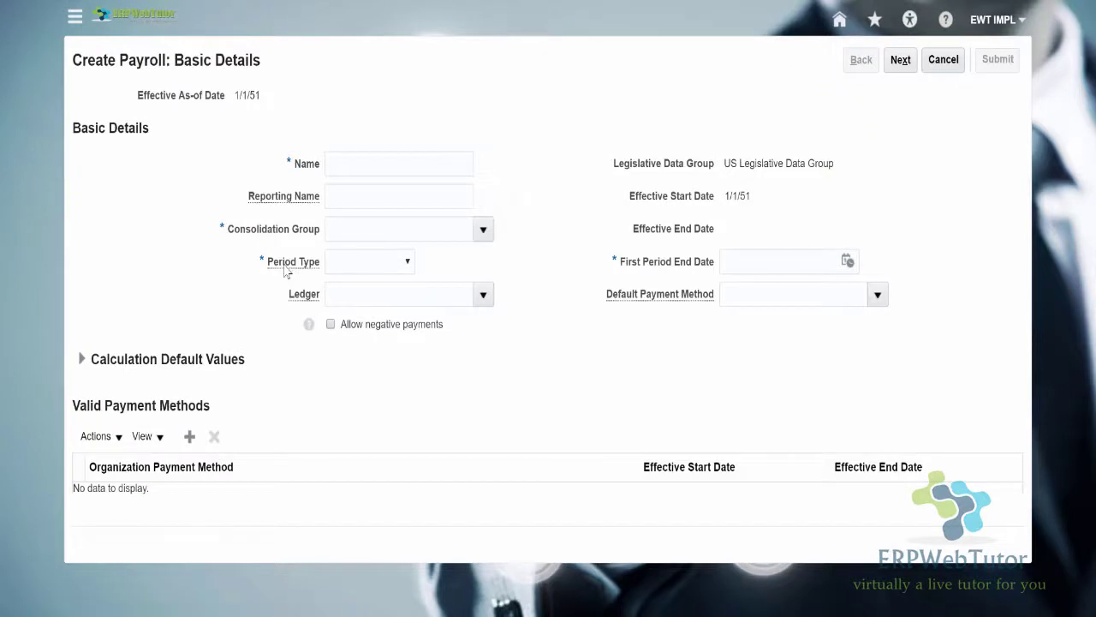
# Enter EWT Weekly as both the name and the reporting name of the new payroll.
pyautogui.tripleClick(287, 267)
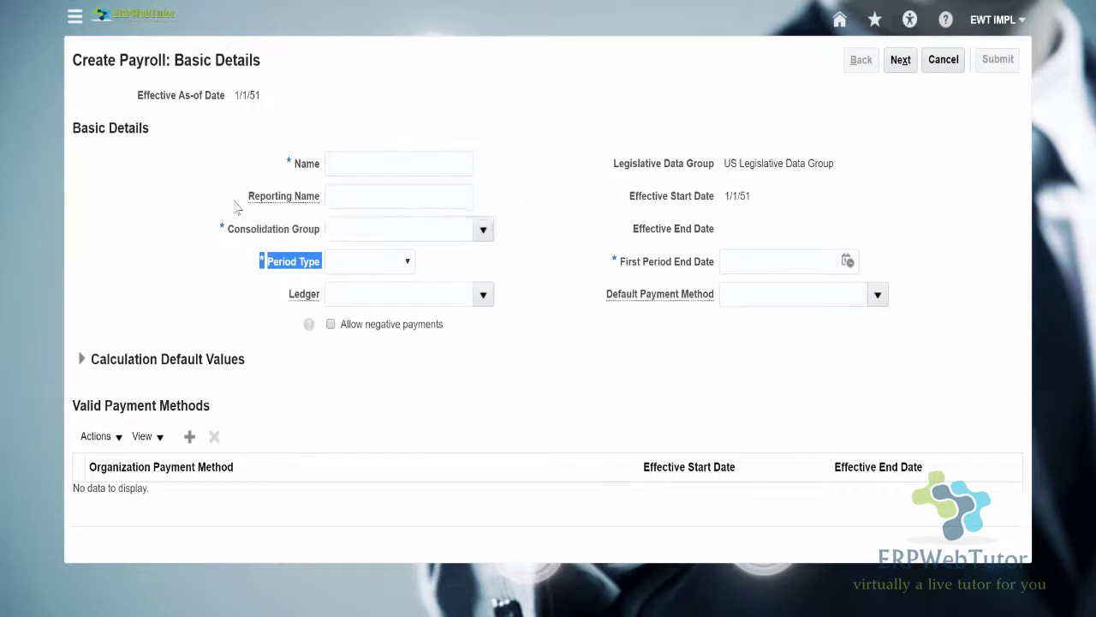
pyautogui.click(431, 166)
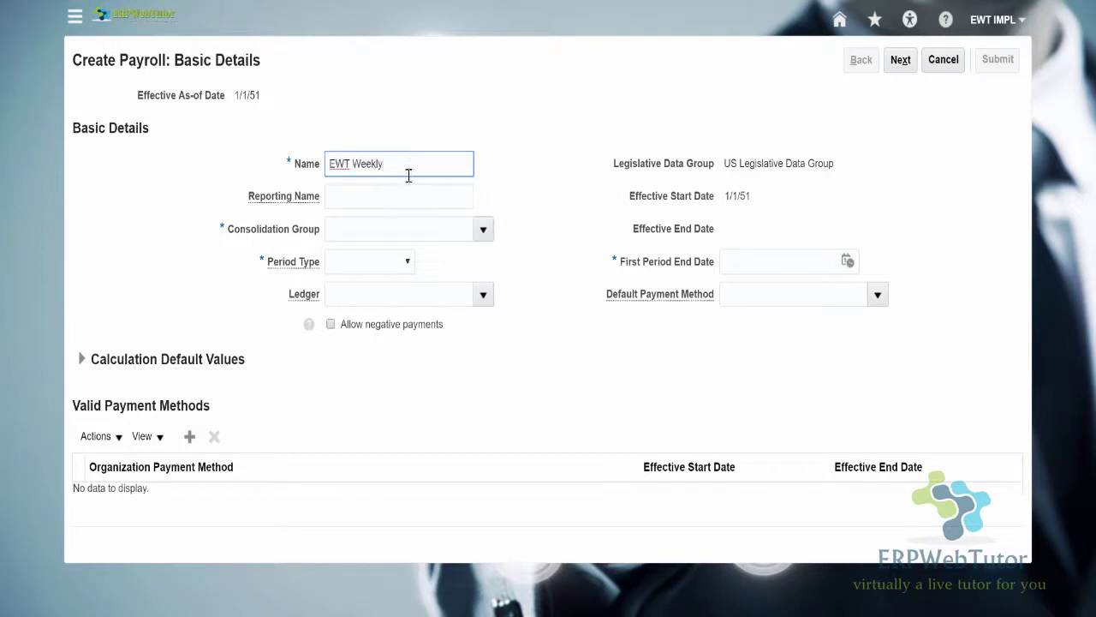
pyautogui.moveTo(416, 166); pyautogui.dragTo(267, 142)
pyautogui.hotkey('ctrl', 'c')
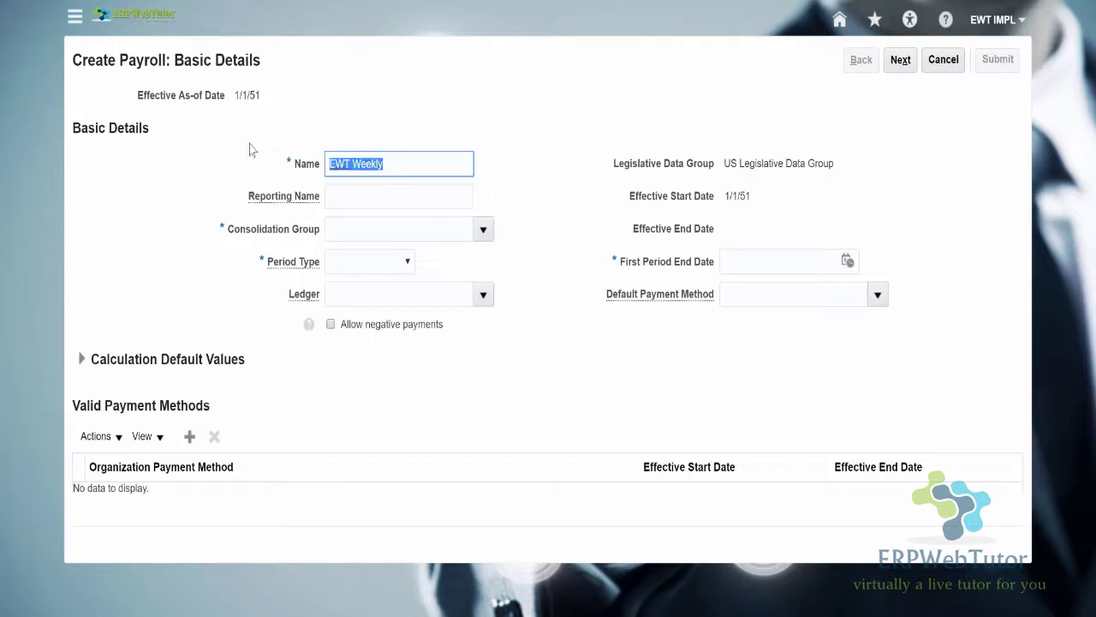
pyautogui.click(387, 204)
pyautogui.hotkey('ctrl', 'v')
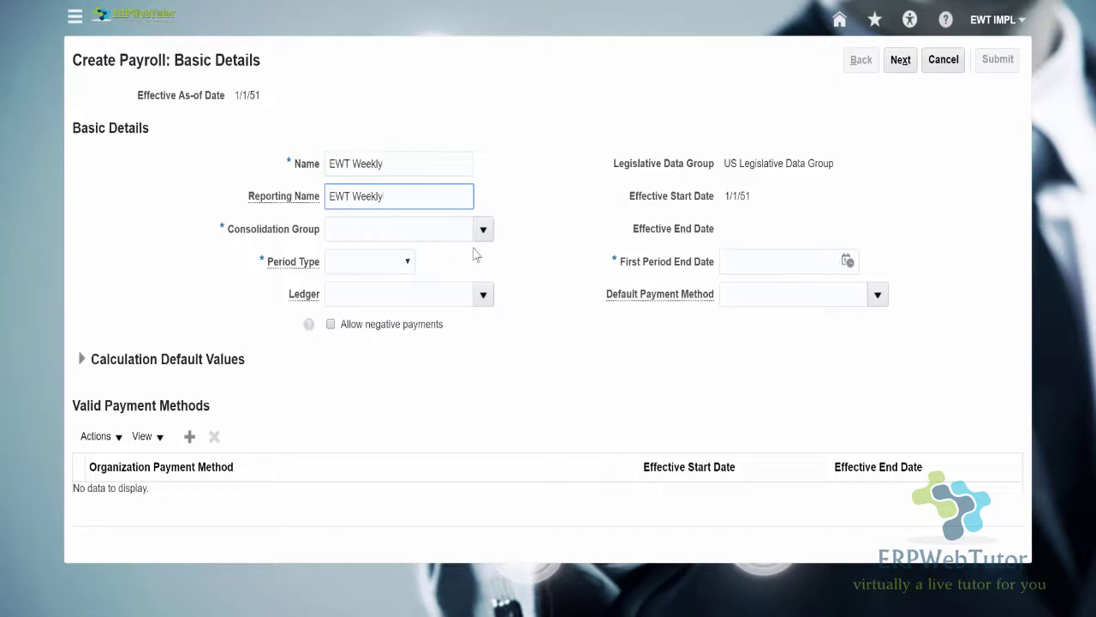
# Assign the payroll to EWT Consolidation Group with the Weekly period type and the ERPWebTutor US ledger.
pyautogui.click(483, 228)
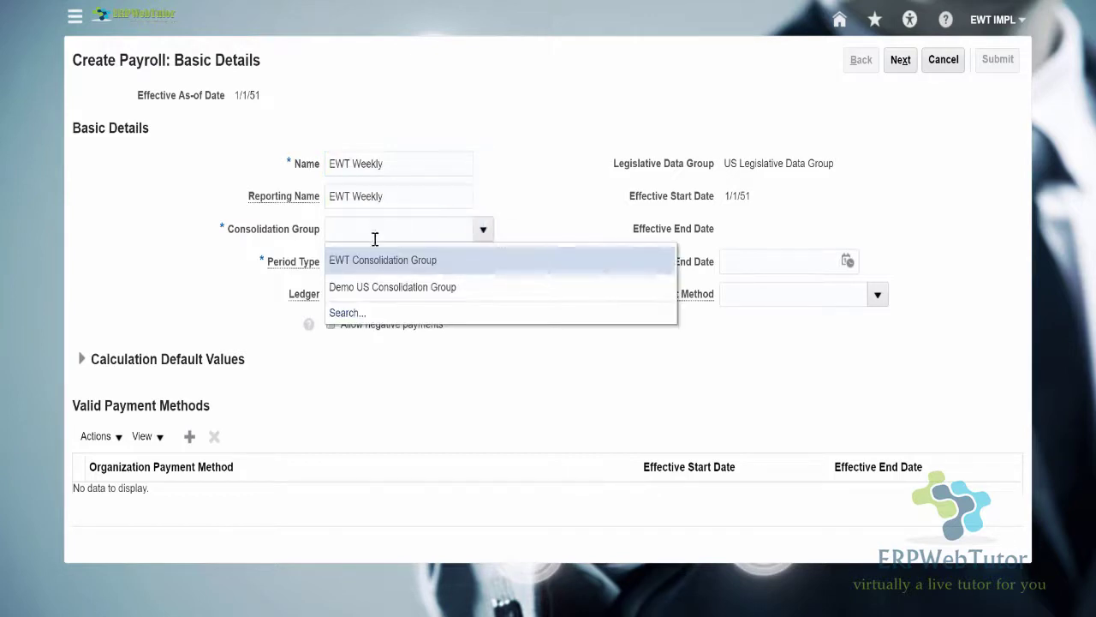
pyautogui.click(390, 261)
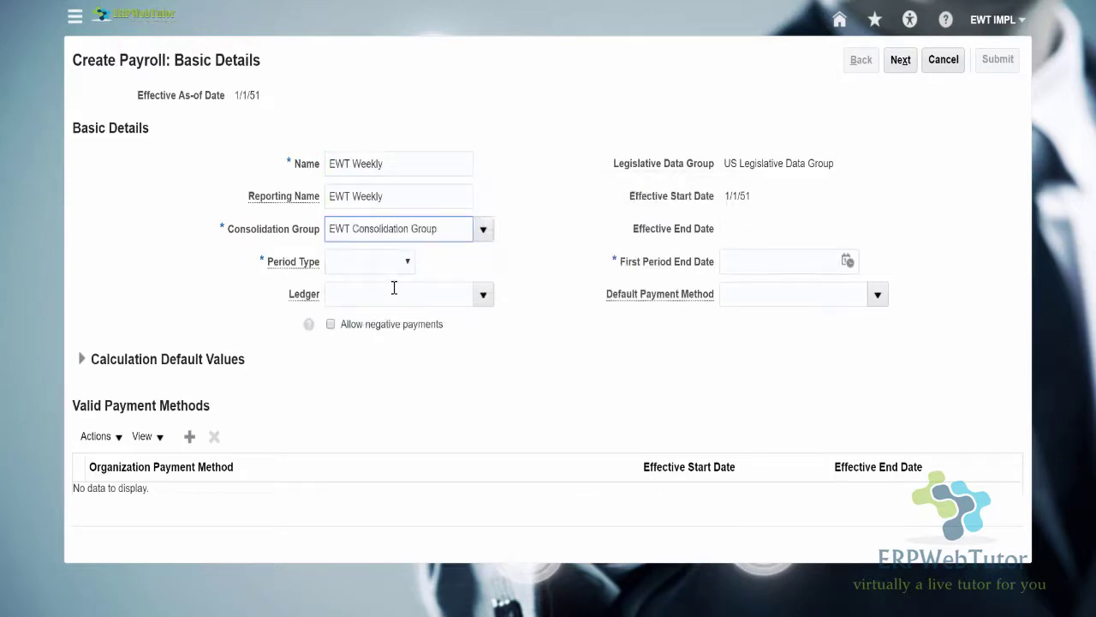
pyautogui.click(402, 261)
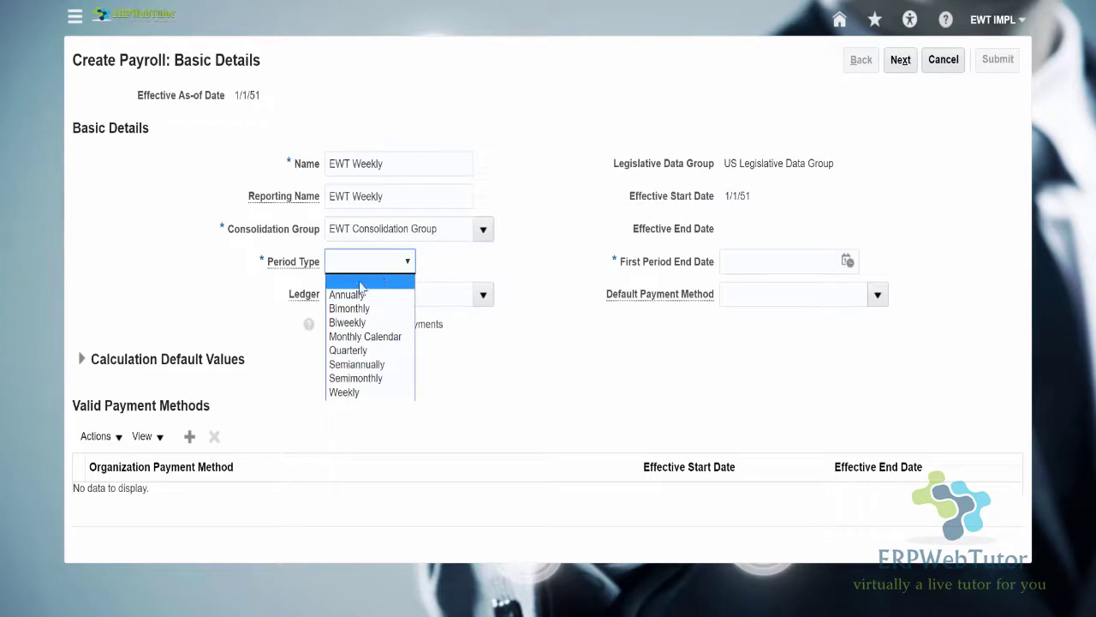
pyautogui.click(345, 392)
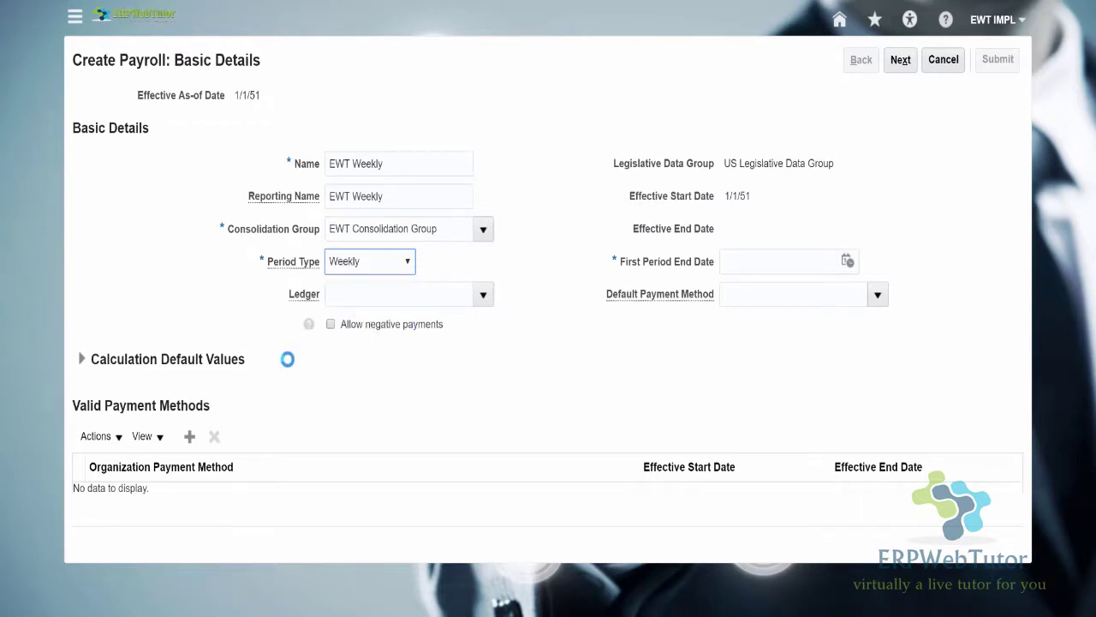
pyautogui.click(483, 294)
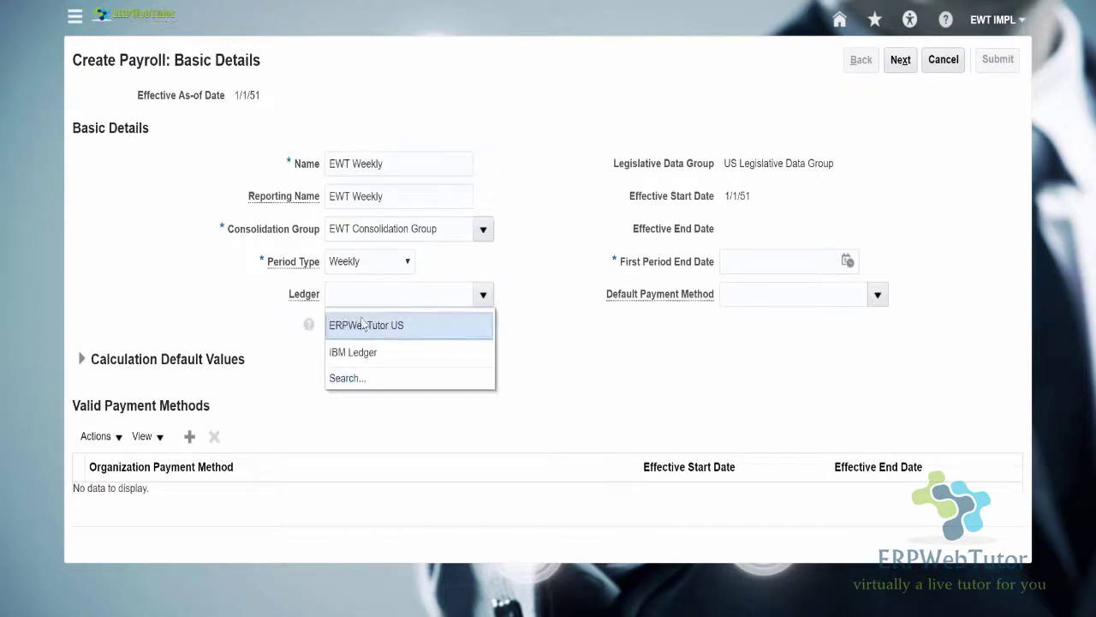
pyautogui.click(363, 325)
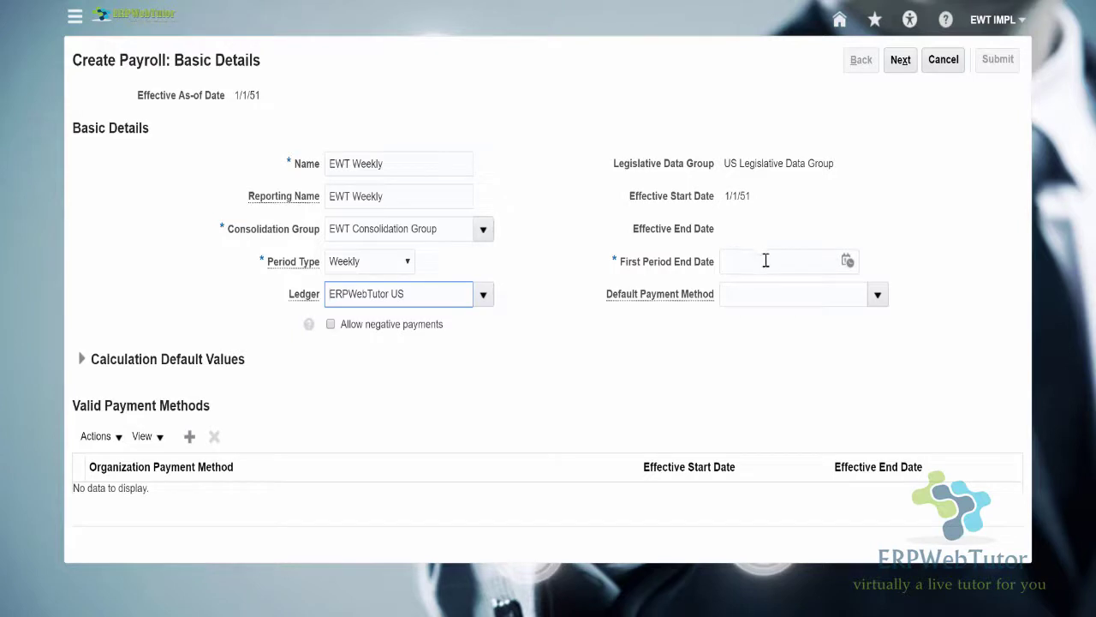
# Set the First Period End Date to 1/7/17 and the Default Payment Method to Check.
pyautogui.click(809, 261)
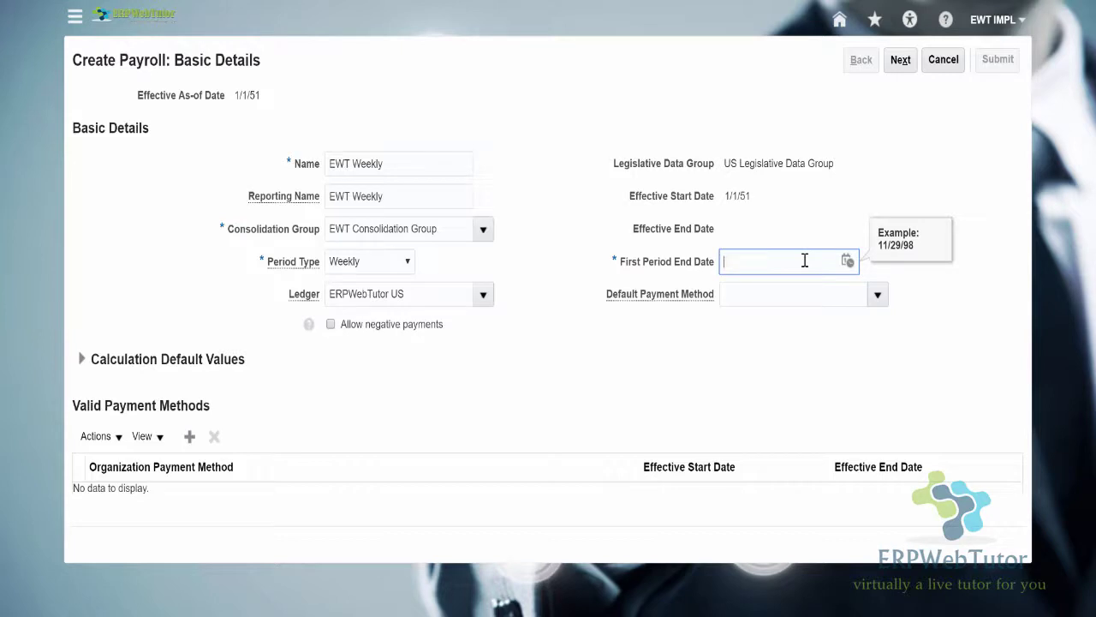
pyautogui.click(847, 260)
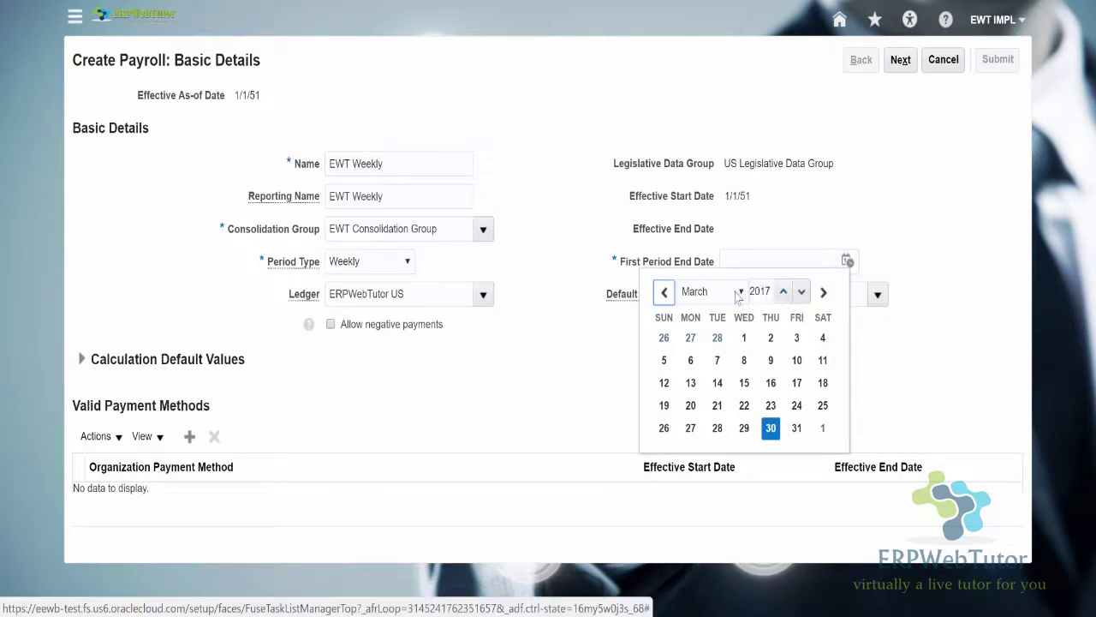
pyautogui.click(664, 292)
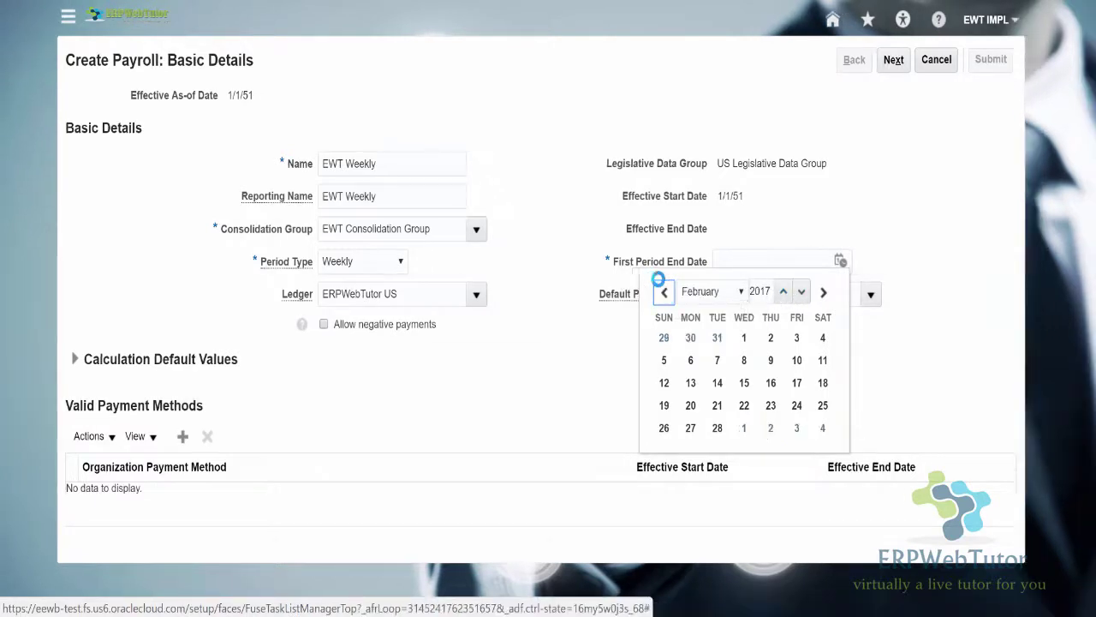
pyautogui.click(664, 292)
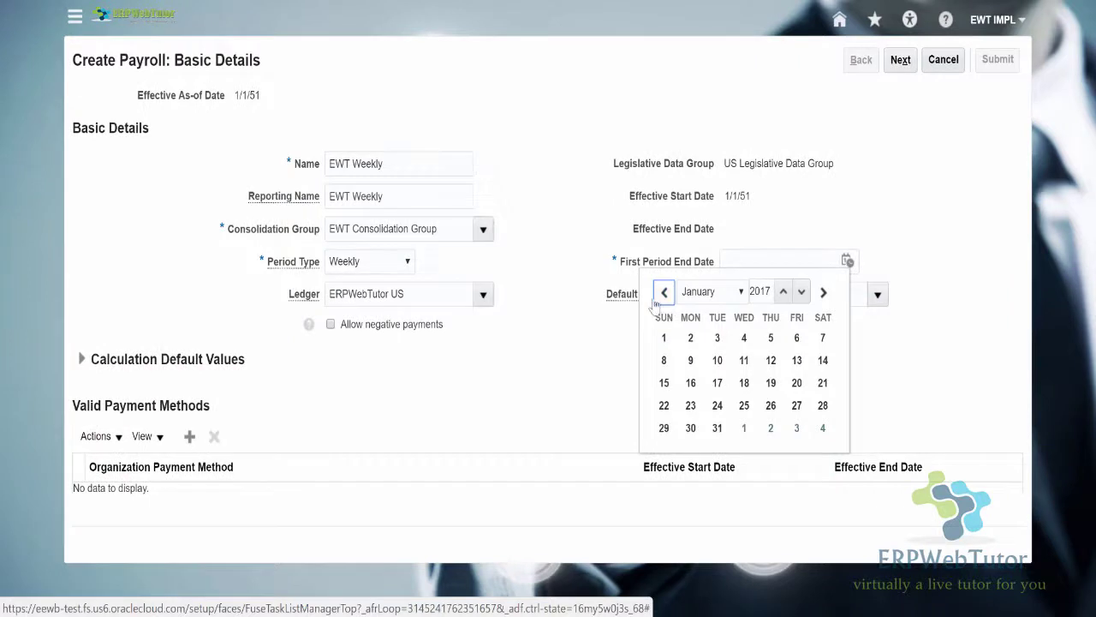
pyautogui.click(663, 292)
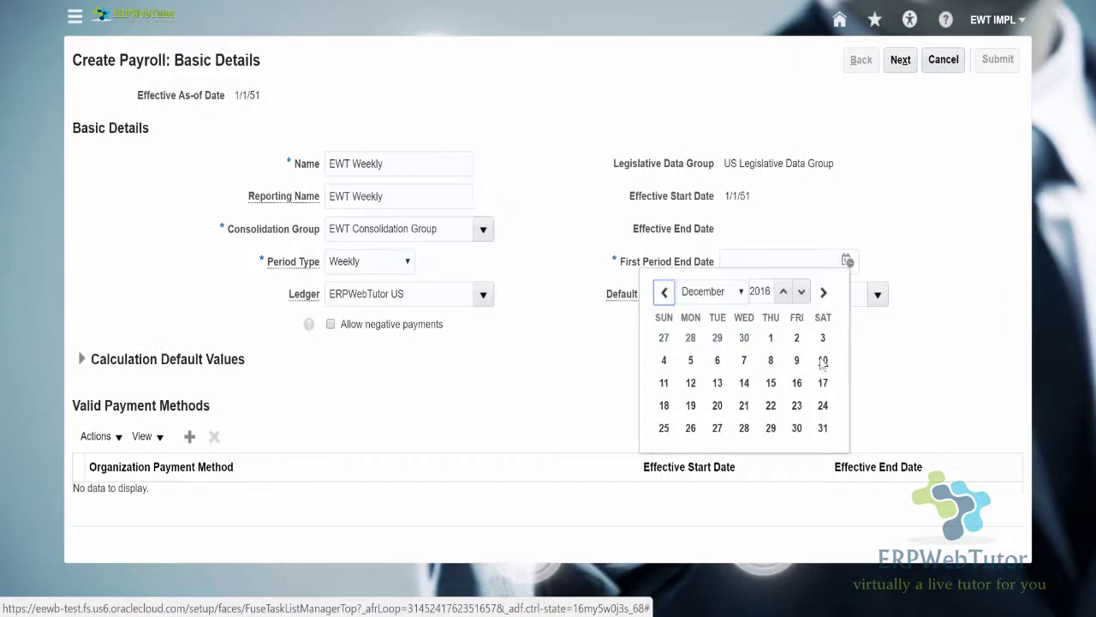
pyautogui.click(823, 292)
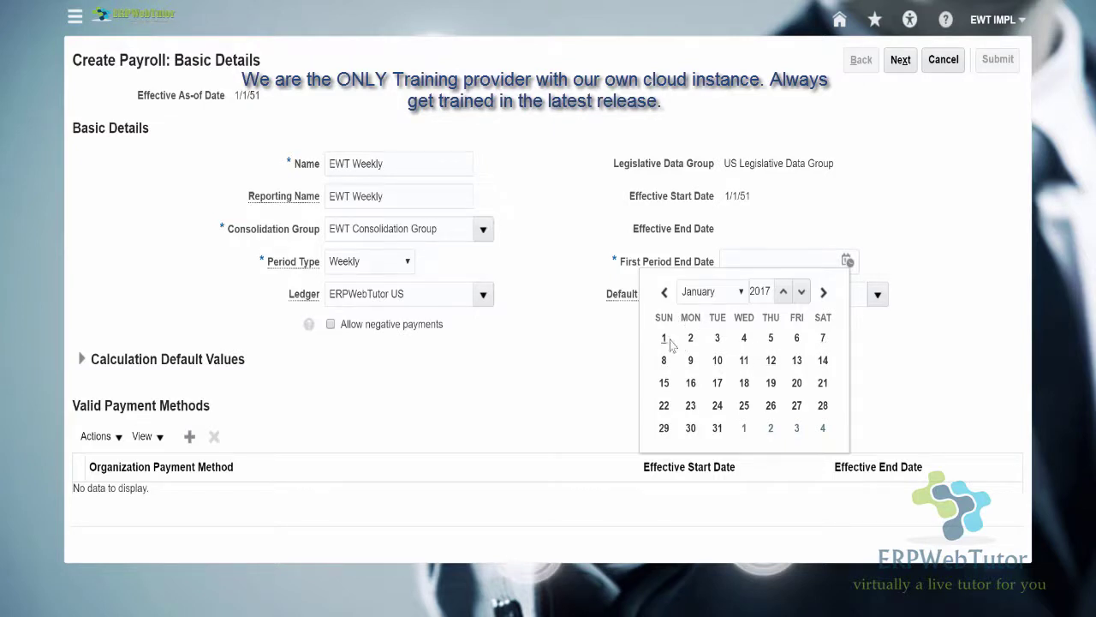
pyautogui.click(823, 339)
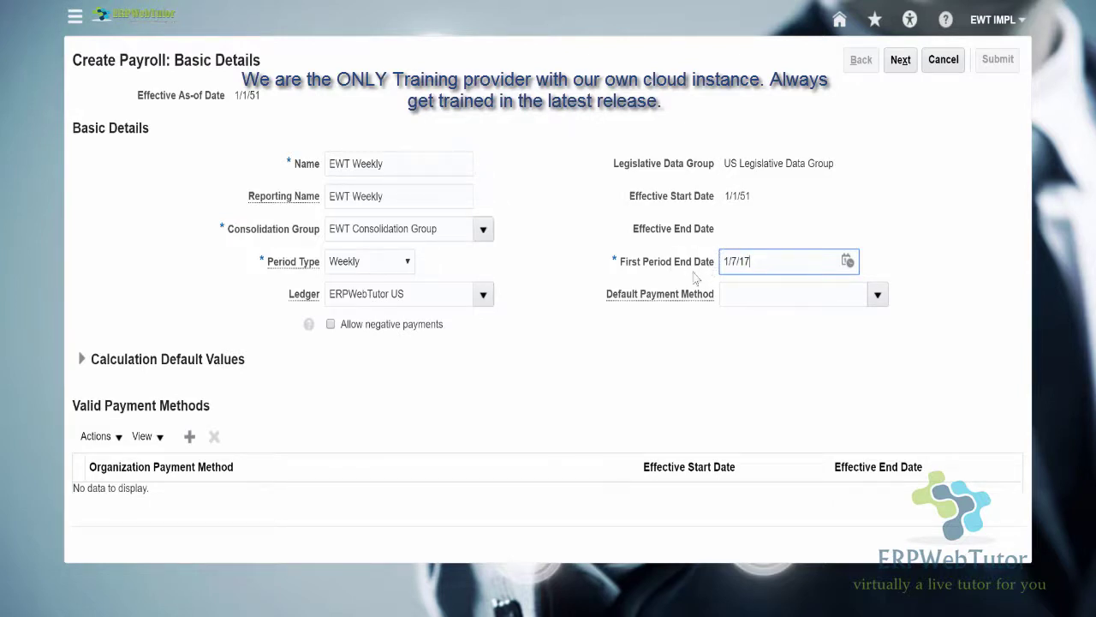
pyautogui.click(877, 295)
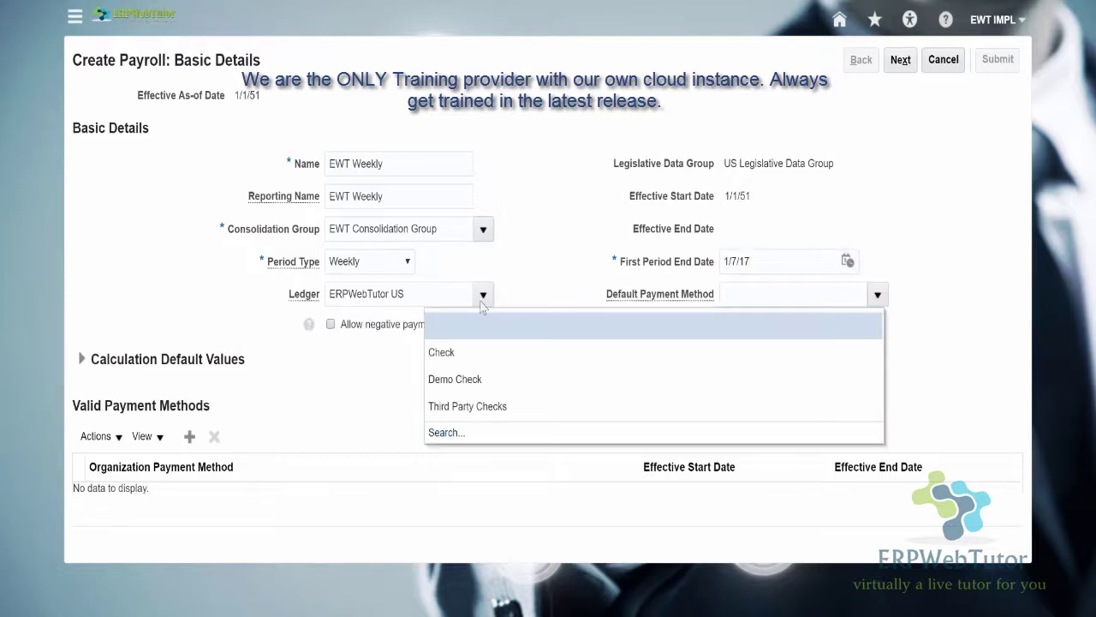
pyautogui.click(465, 357)
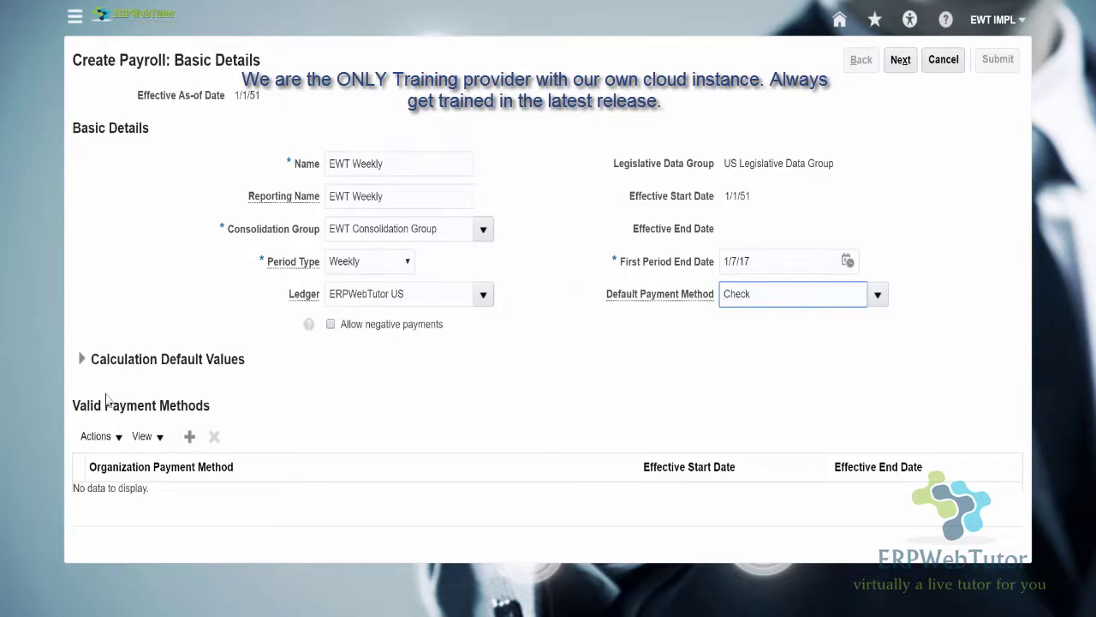
# Add Check, Direct Deposit and Third Party Checks as the payroll's valid payment methods.
pyautogui.click(190, 438)
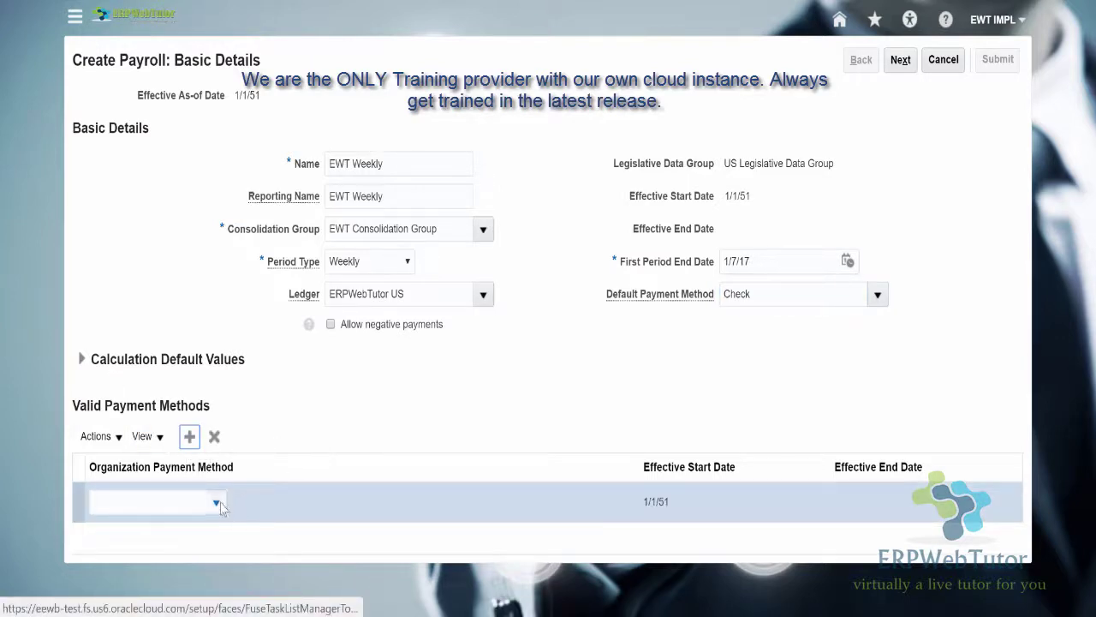
pyautogui.click(215, 502)
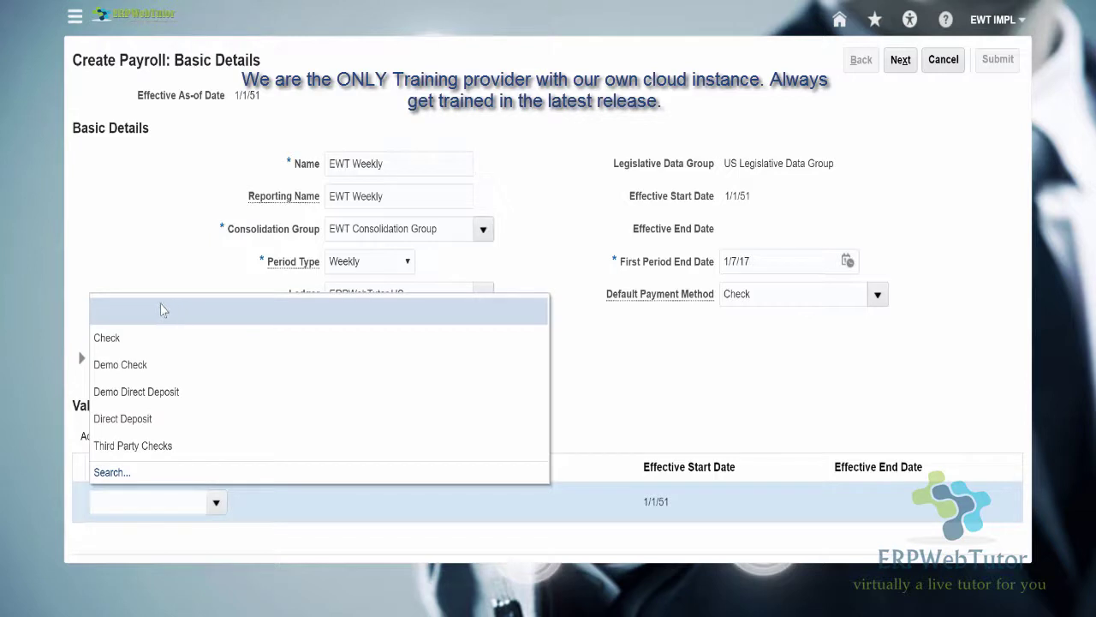
pyautogui.click(121, 364)
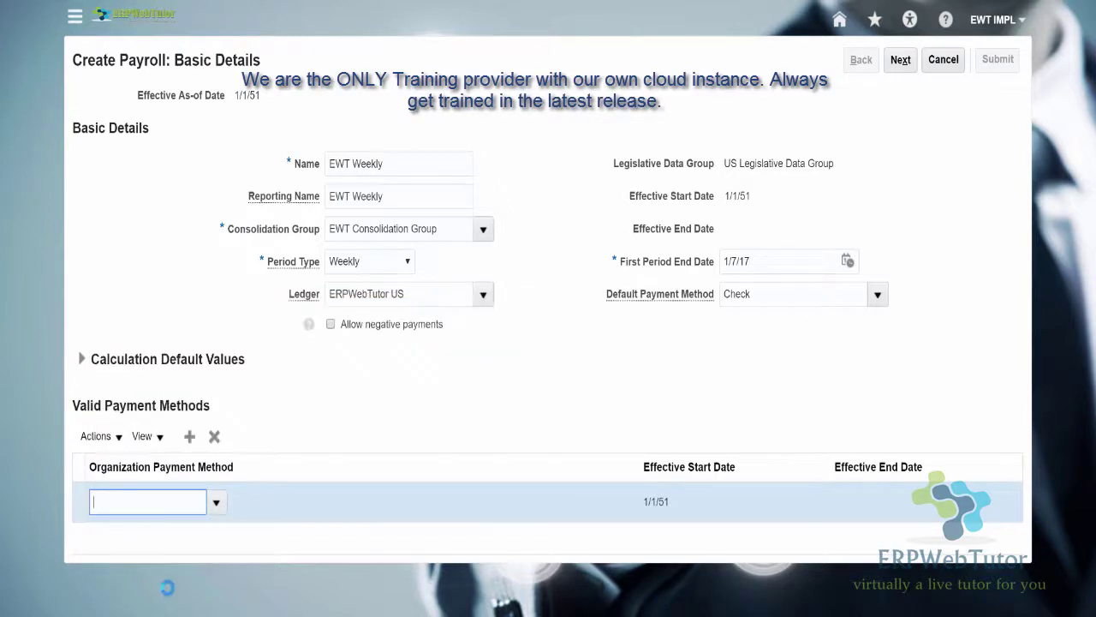
pyautogui.click(190, 437)
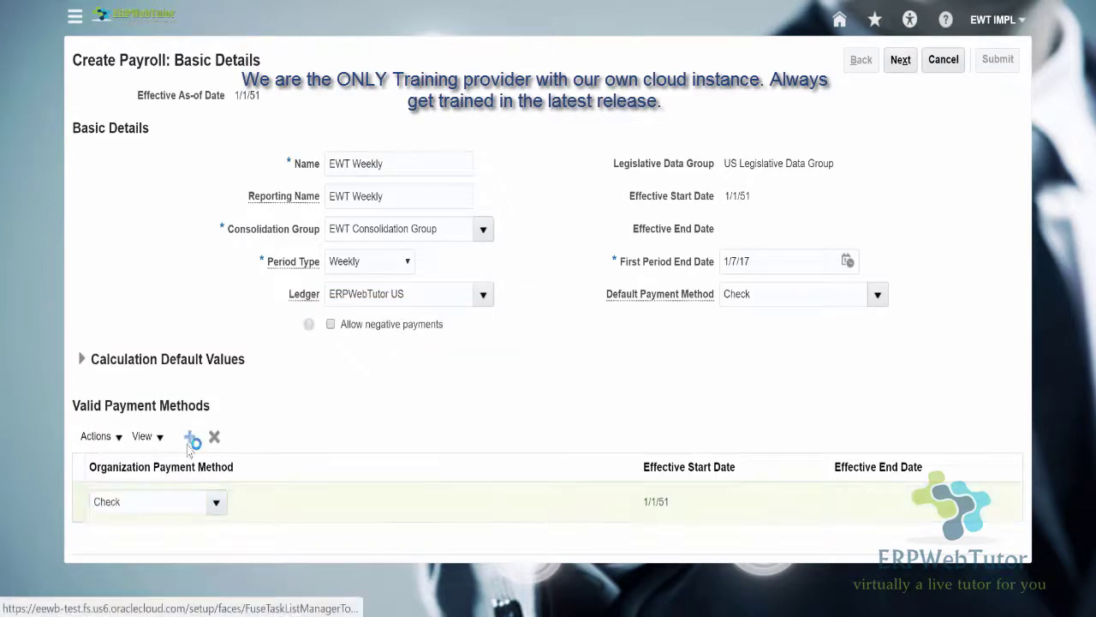
pyautogui.click(215, 503)
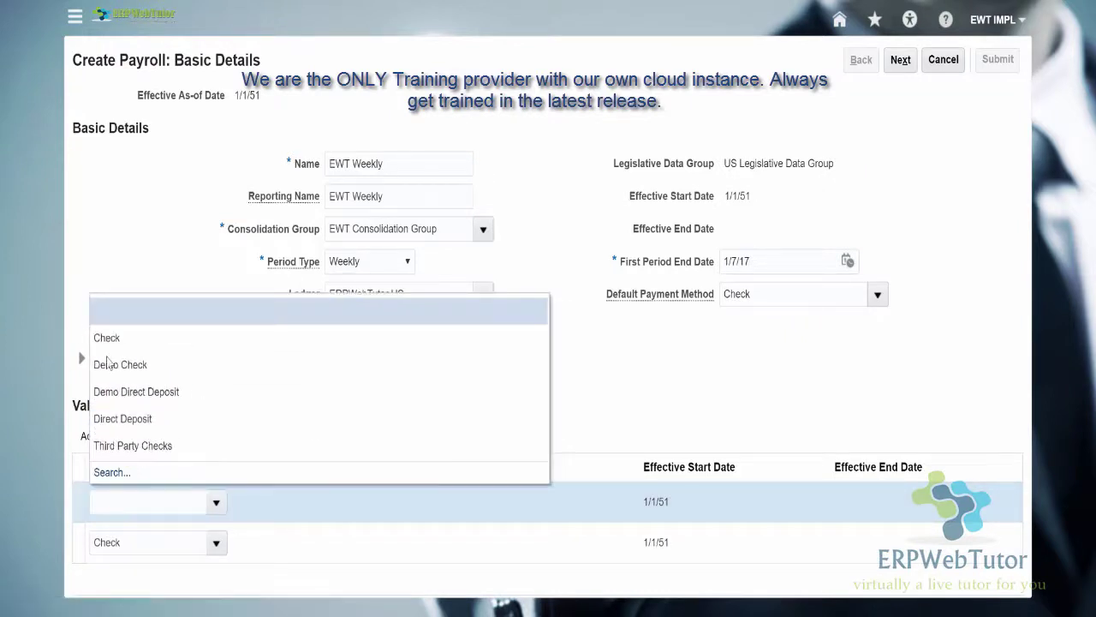
pyautogui.click(111, 425)
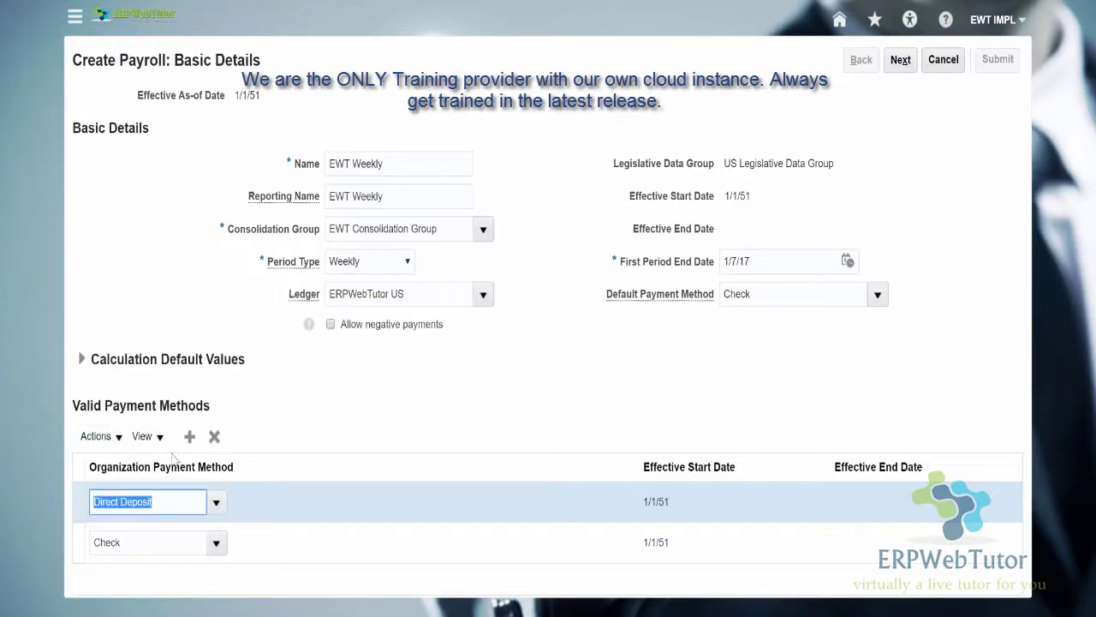
pyautogui.click(190, 437)
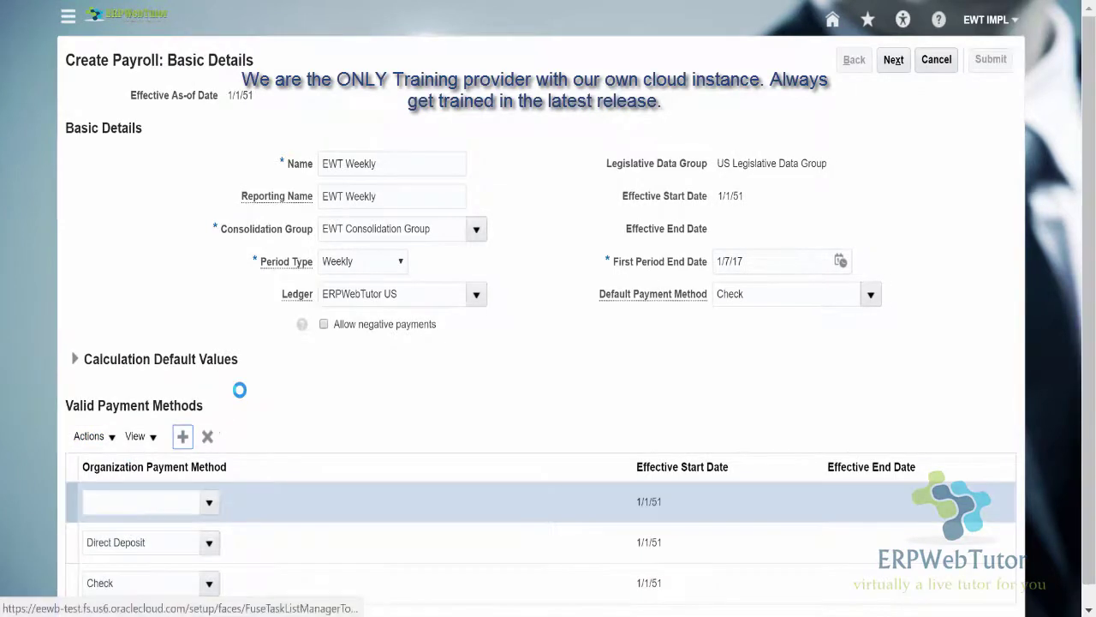
pyautogui.click(214, 436)
pyautogui.click(190, 436)
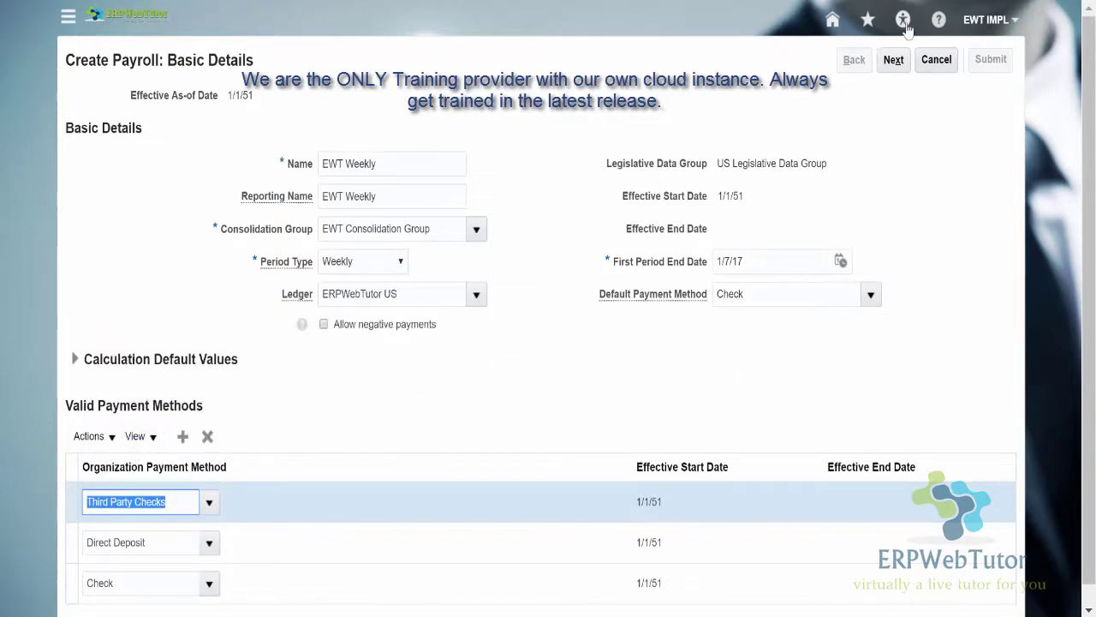
# Proceed to the payroll offsets and set the Planned Submission Date and Cutoff Date offsets to On the Period End Date.
pyautogui.click(893, 65)
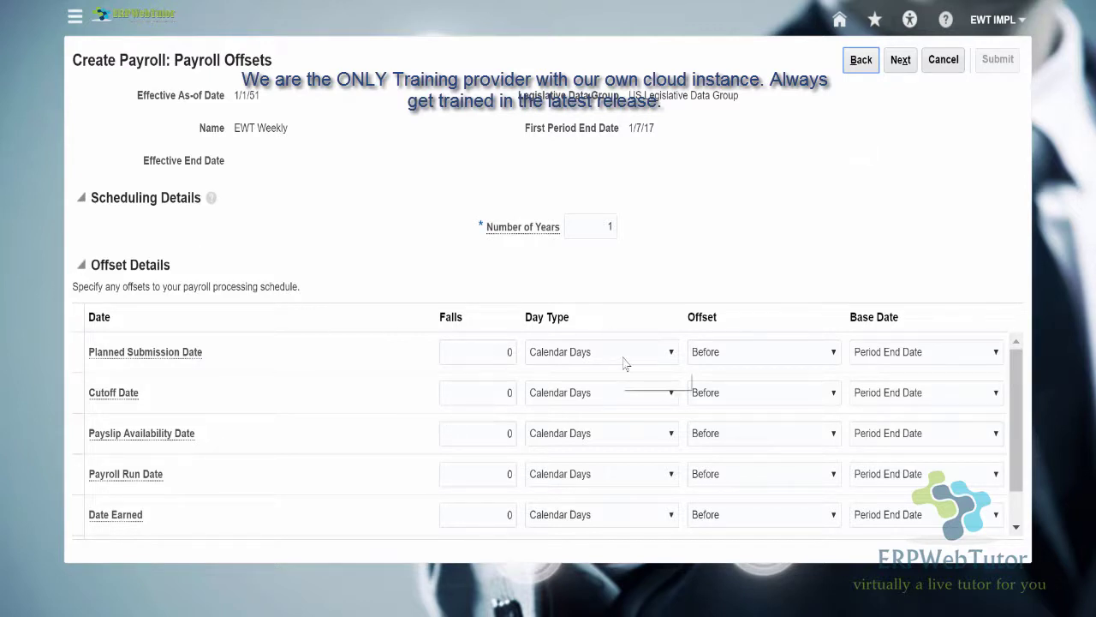
pyautogui.click(769, 354)
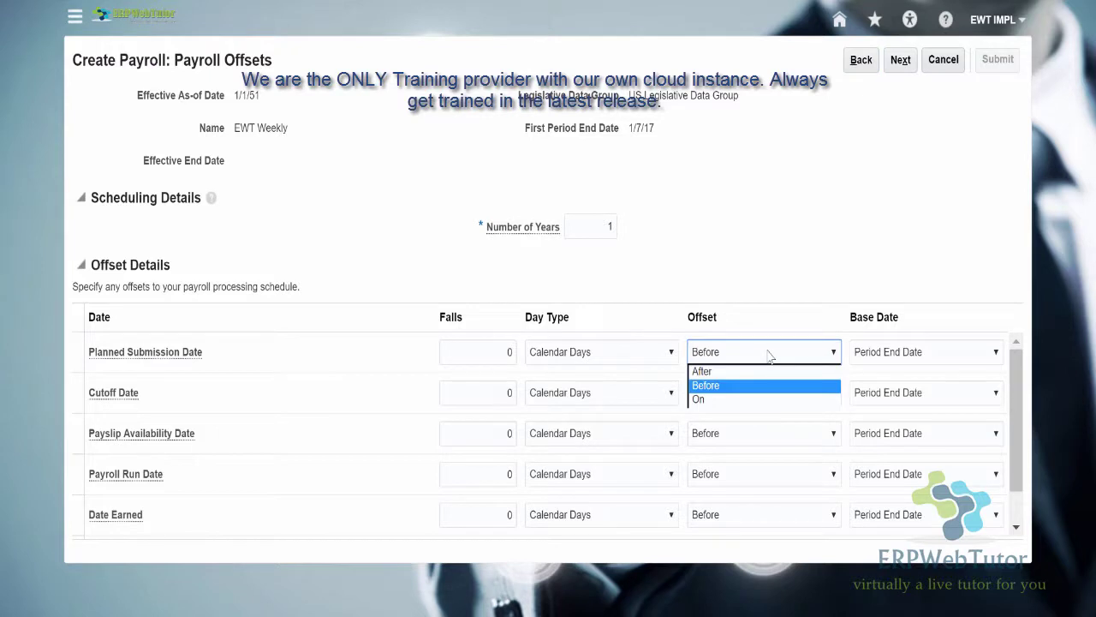
pyautogui.click(724, 400)
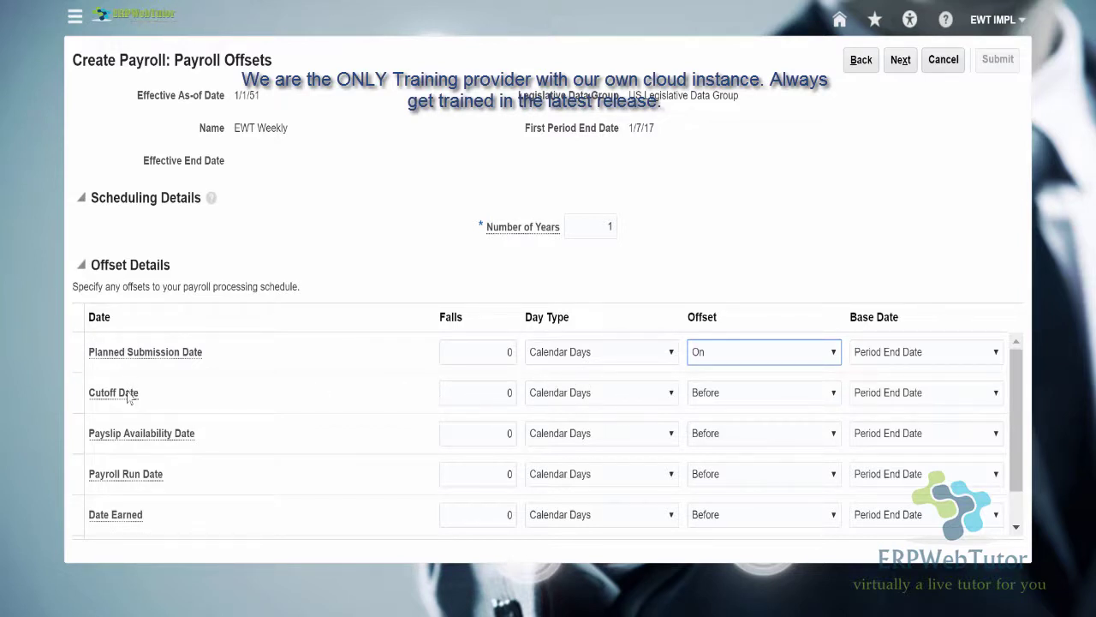
pyautogui.moveTo(128, 397)
pyautogui.click(790, 399)
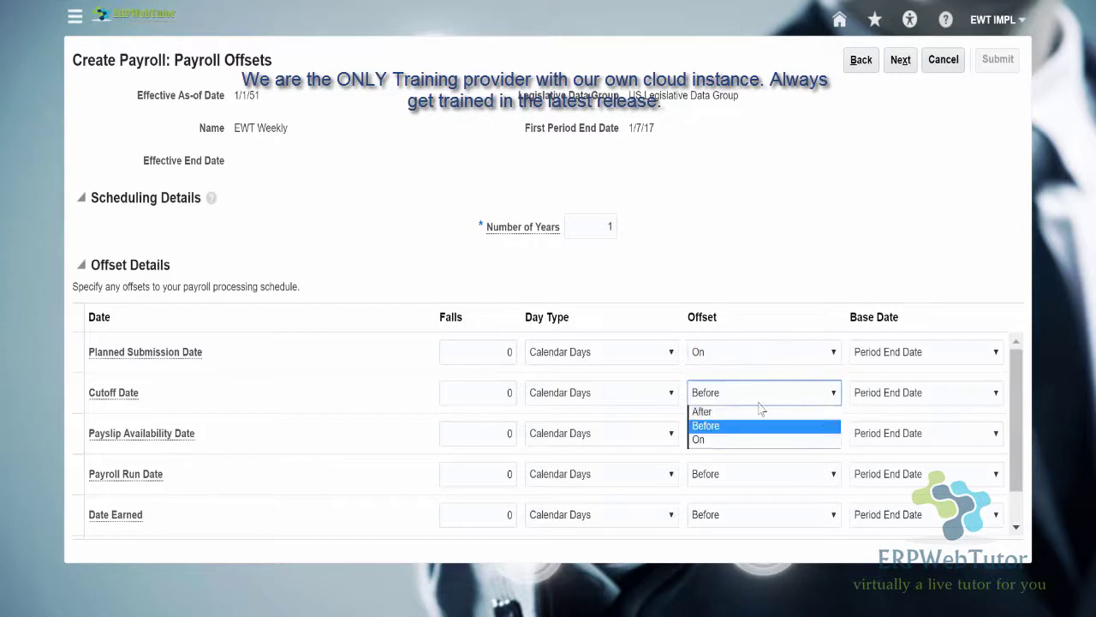
pyautogui.click(726, 438)
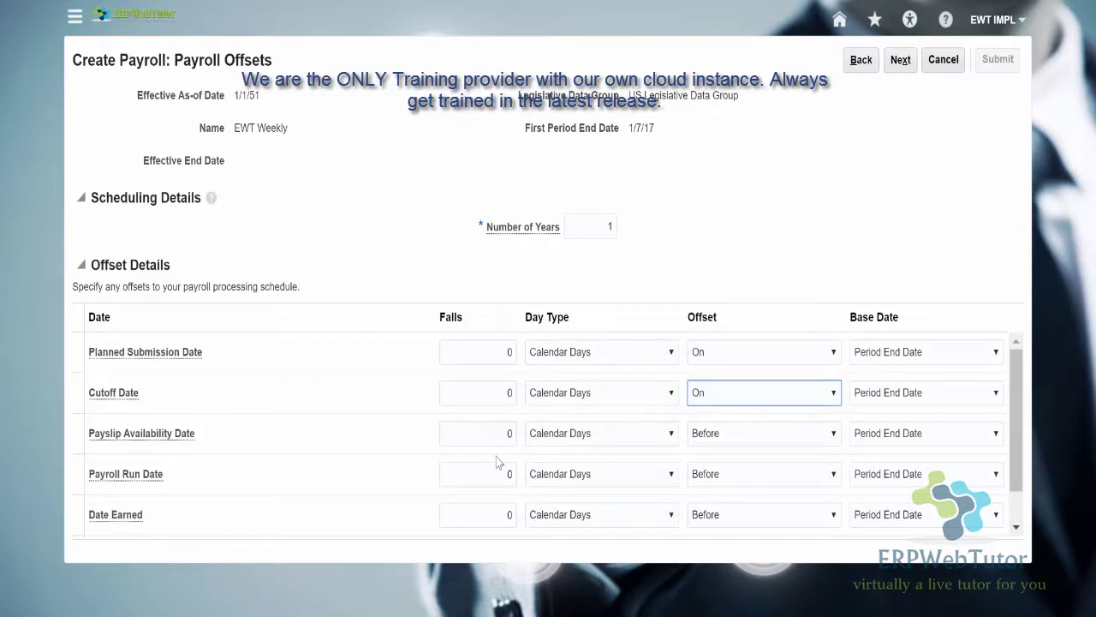
# Set the Payslip Availability Date to 5 and the Payroll Run Date to 3 calendar days After the Period End Date.
pyautogui.doubleClick(469, 429)
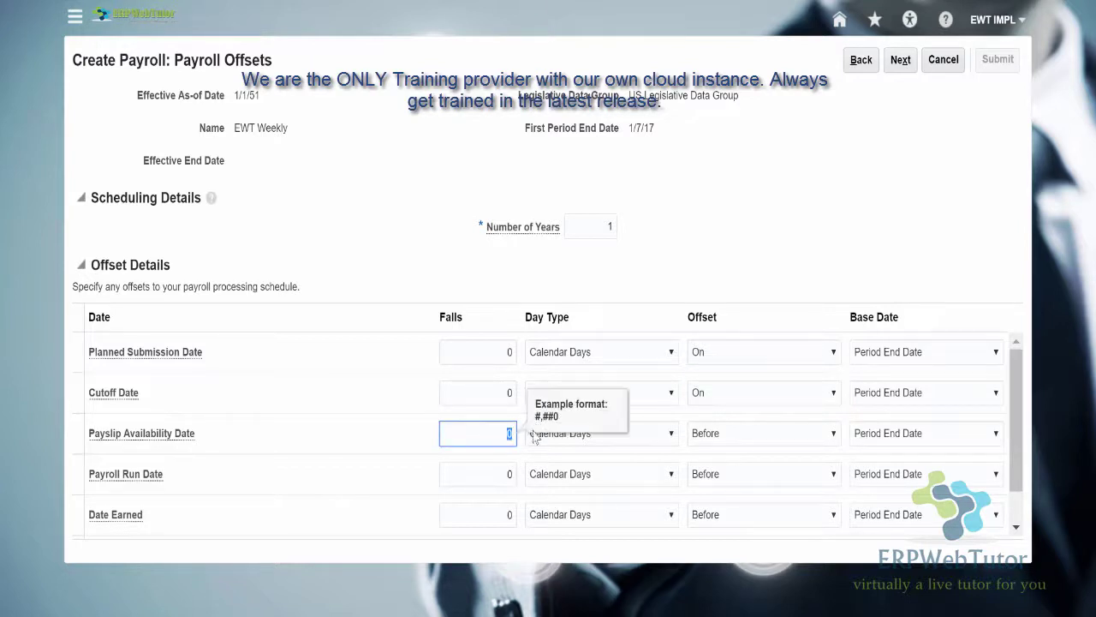
pyautogui.write('5')
pyautogui.click(779, 439)
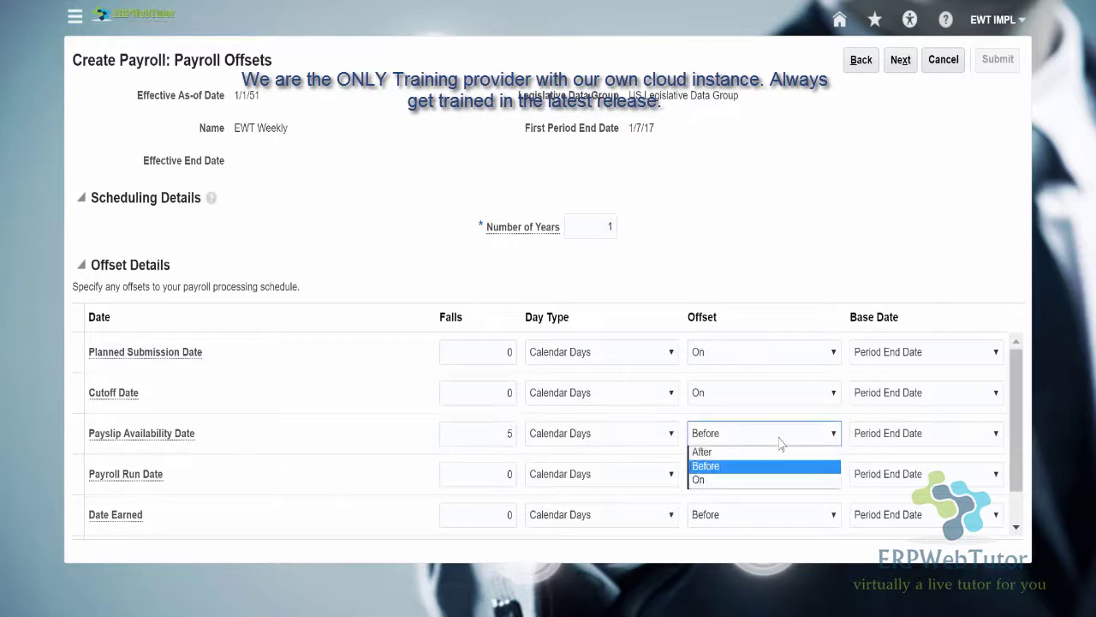
pyautogui.click(716, 453)
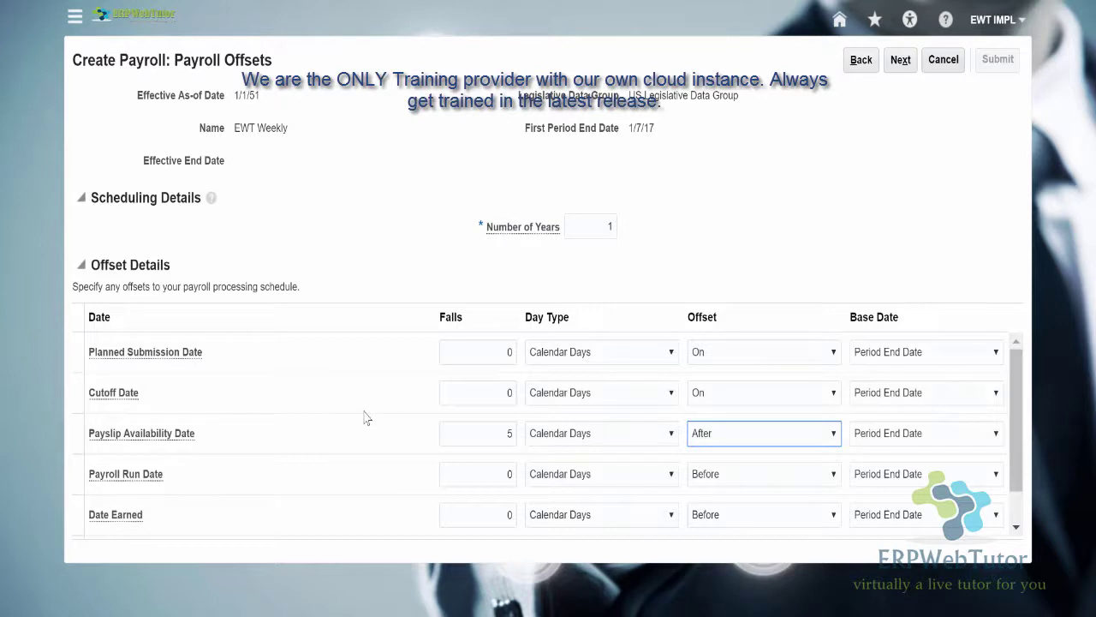
pyautogui.click(428, 194)
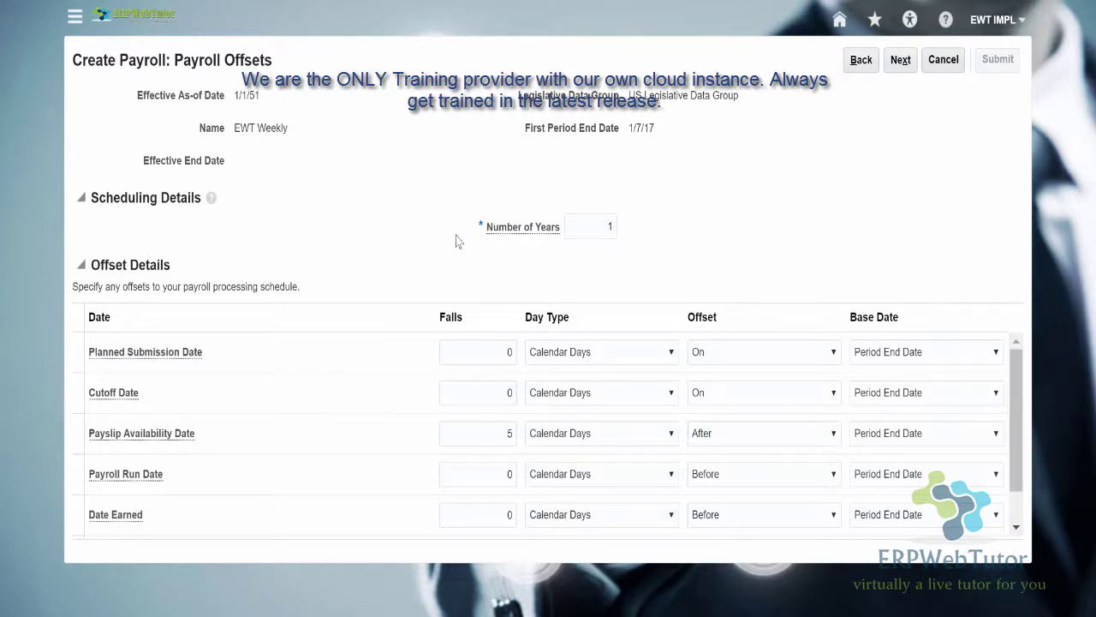
pyautogui.click(502, 478)
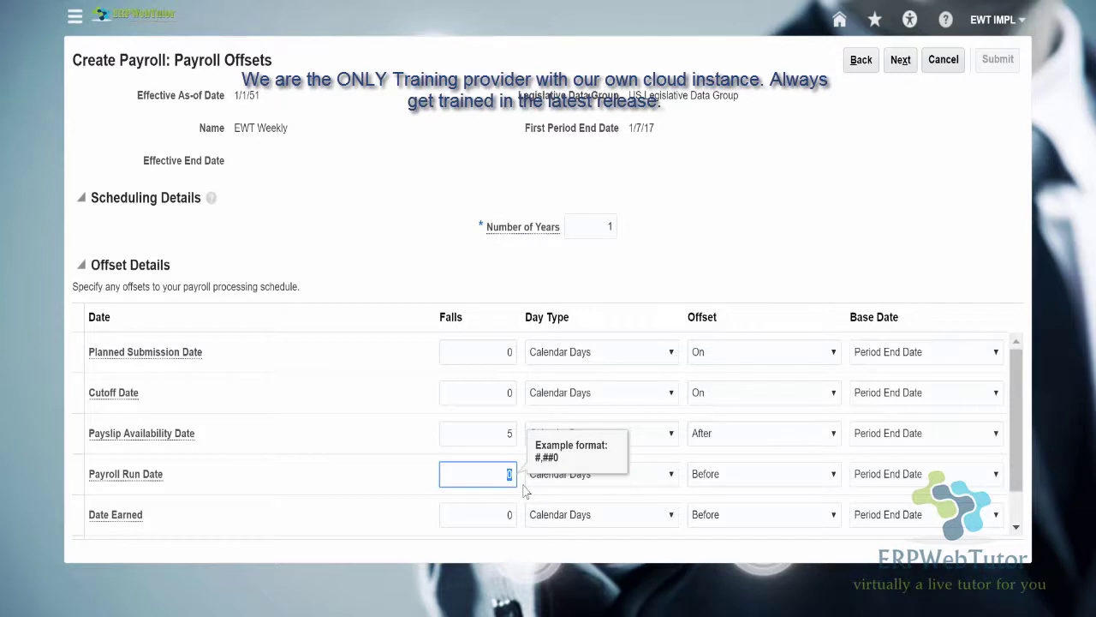
pyautogui.click(724, 480)
pyautogui.click(721, 494)
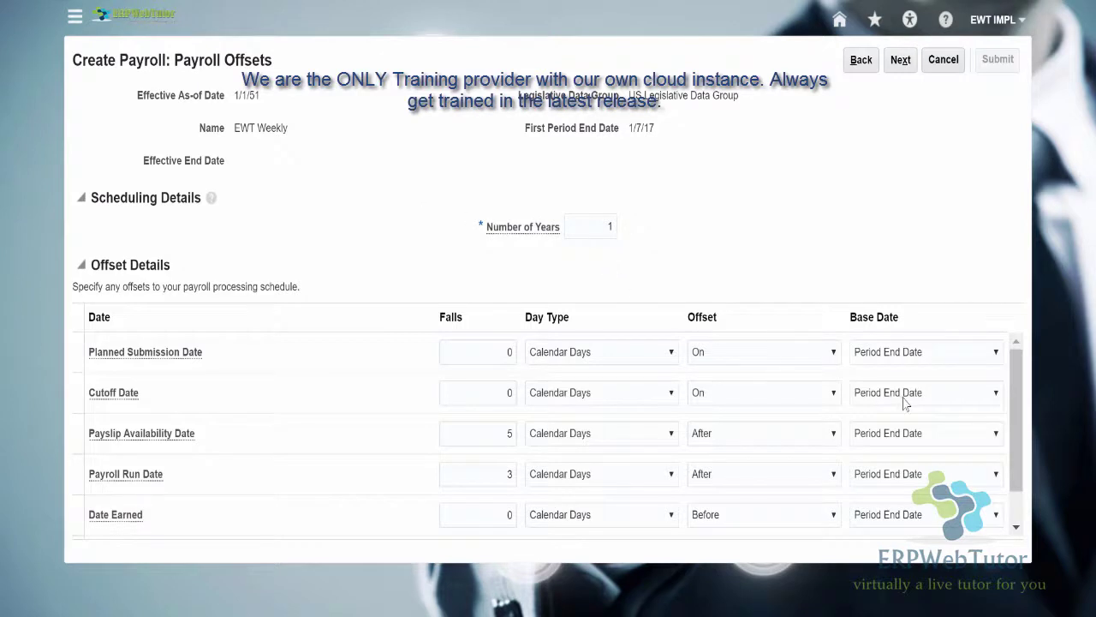
# Set the Date Earned and Date Paid offsets to 3 calendar days After the Period End Date.
pyautogui.scroll(-1, 906, 402)
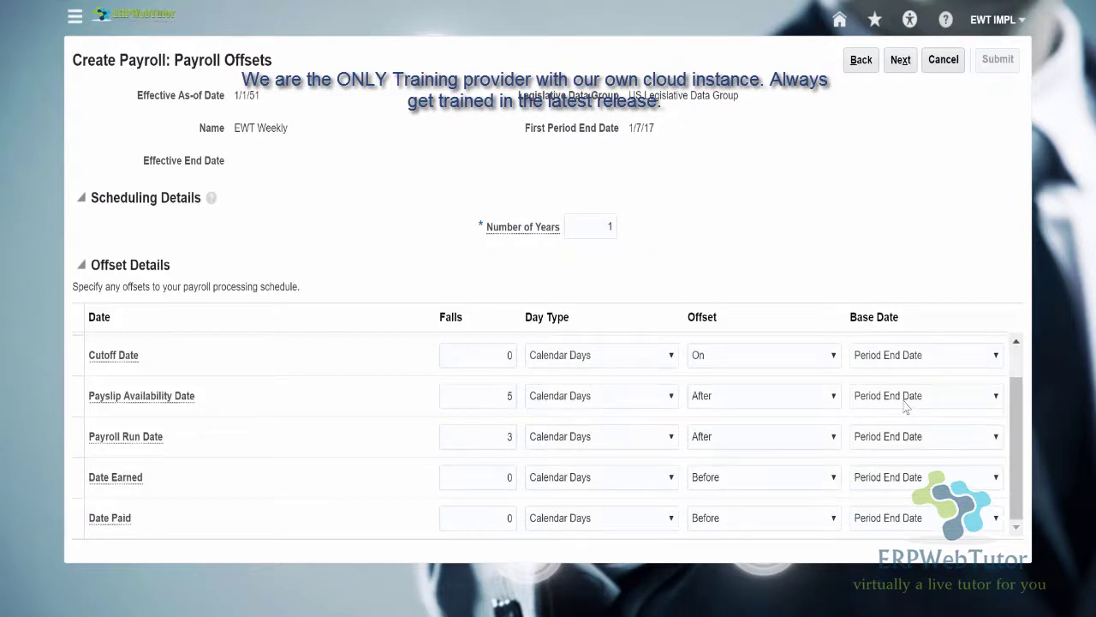
pyautogui.click(497, 475)
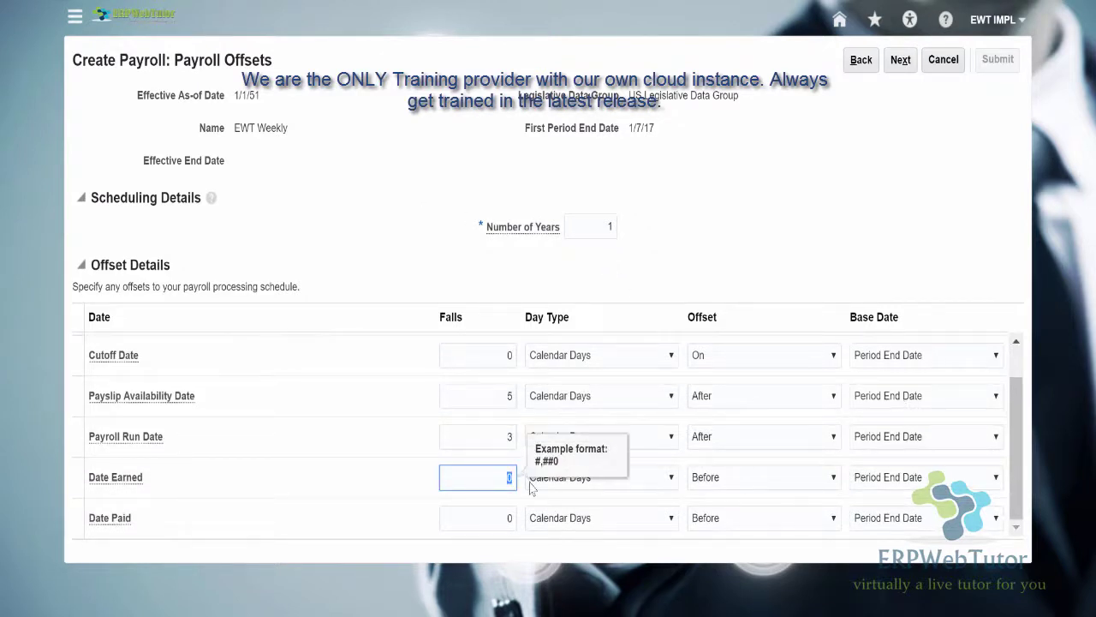
pyautogui.write('3')
pyautogui.click(778, 480)
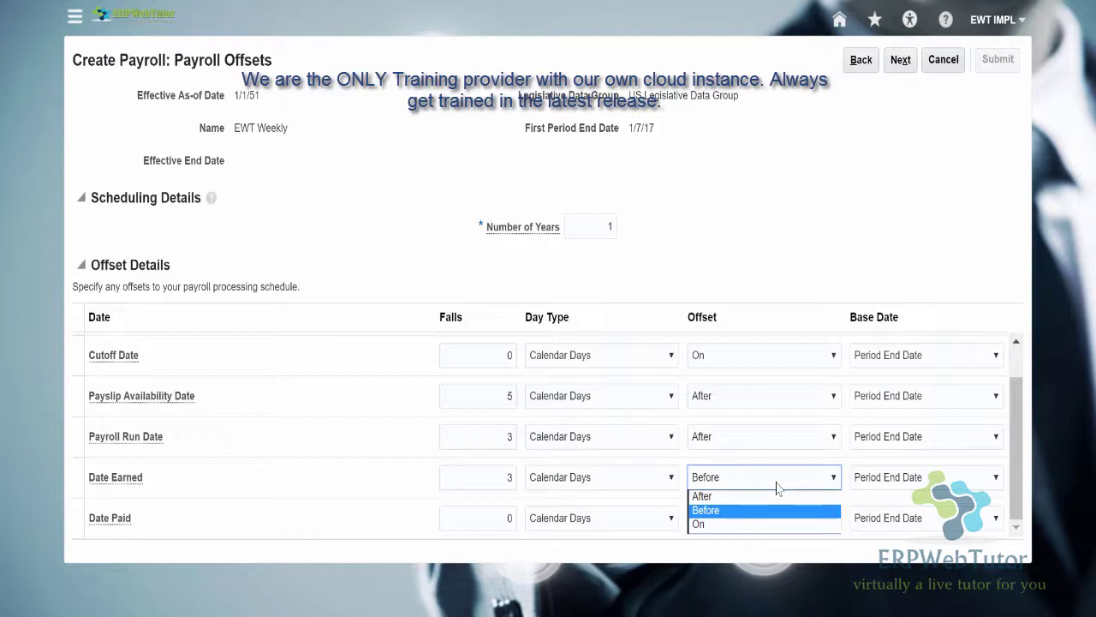
pyautogui.click(721, 496)
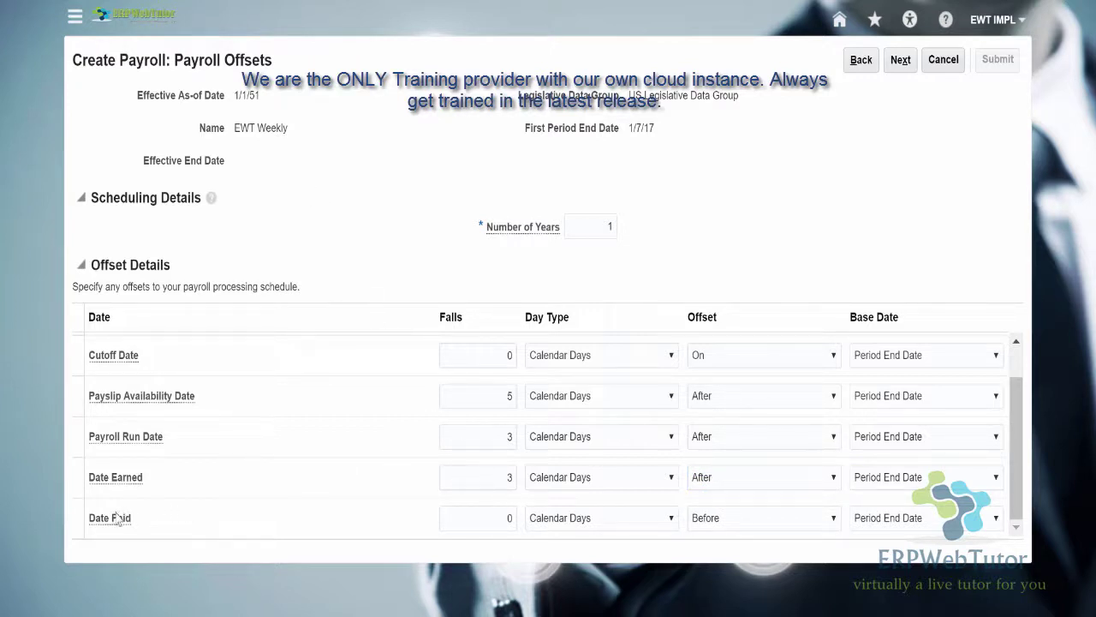
pyautogui.moveTo(113, 524)
pyautogui.doubleClick(488, 517)
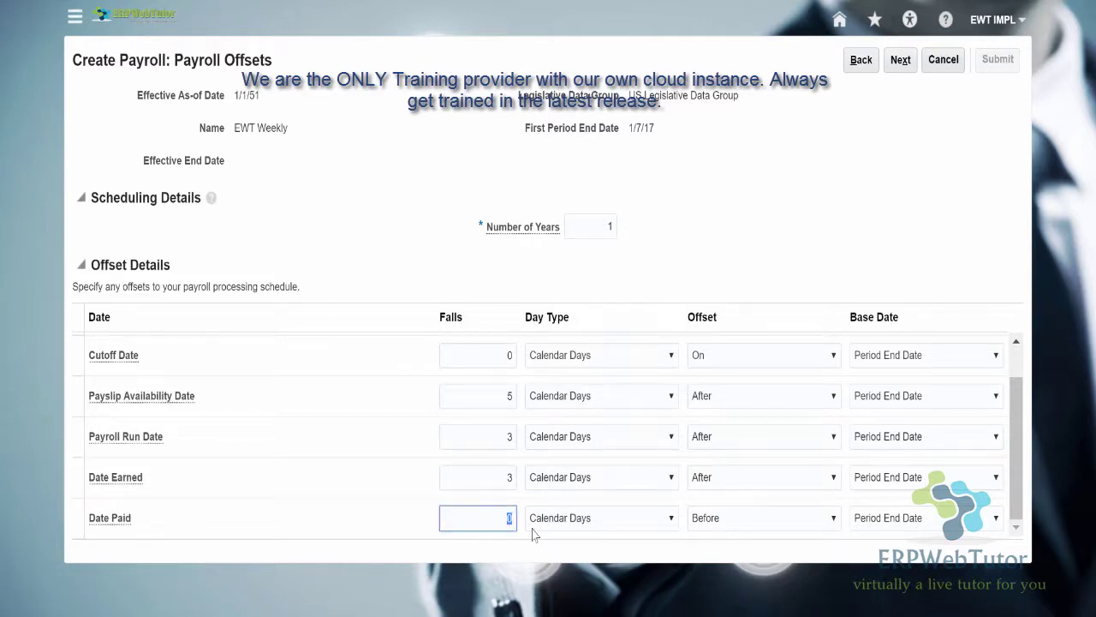
pyautogui.write('3')
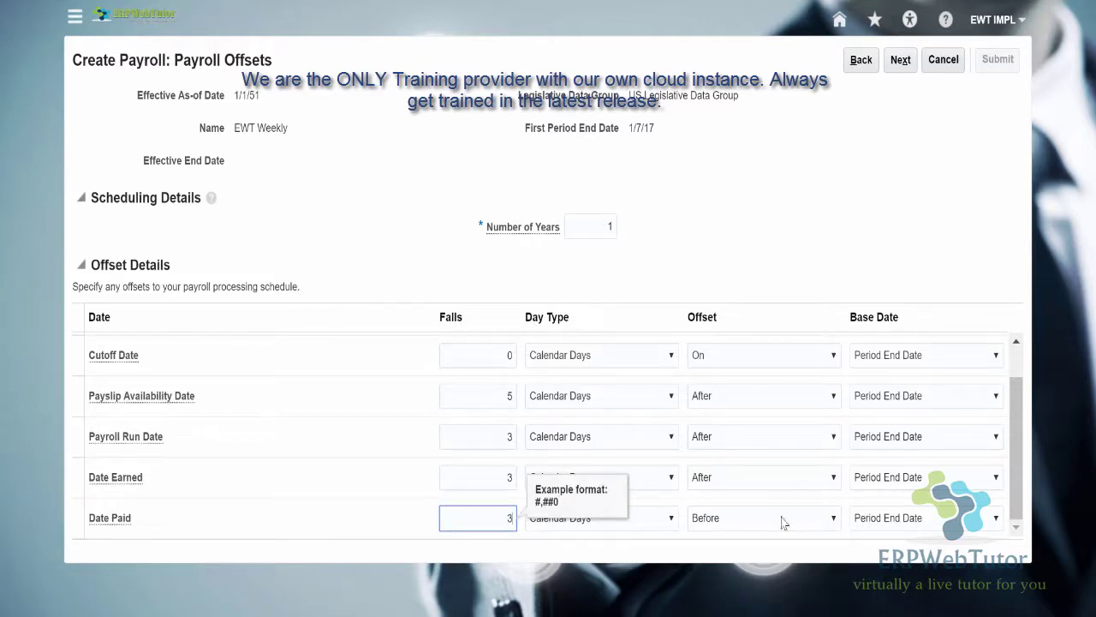
pyautogui.click(782, 518)
pyautogui.click(754, 538)
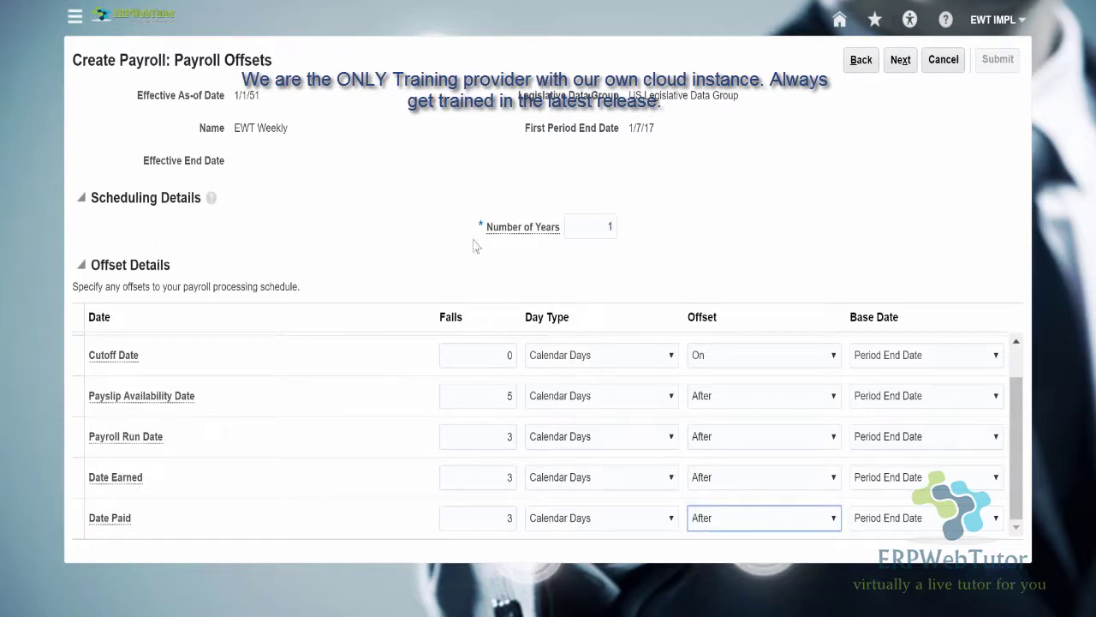
# Set the Number of Years to 4 and proceed to the payroll calendar to review its time periods.
pyautogui.click(579, 227)
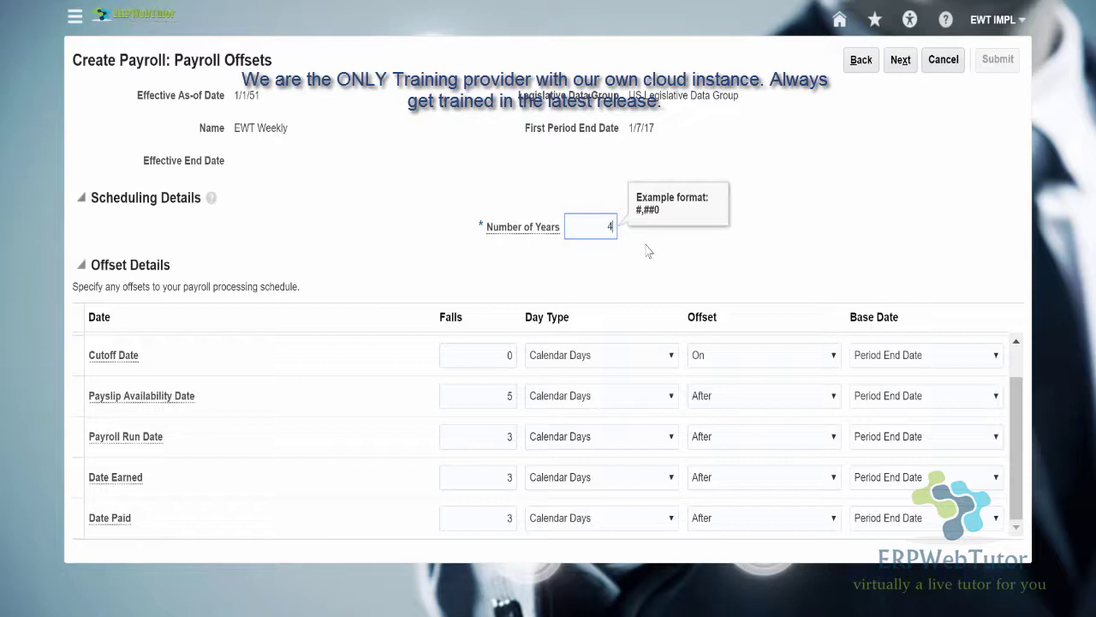
pyautogui.click(904, 62)
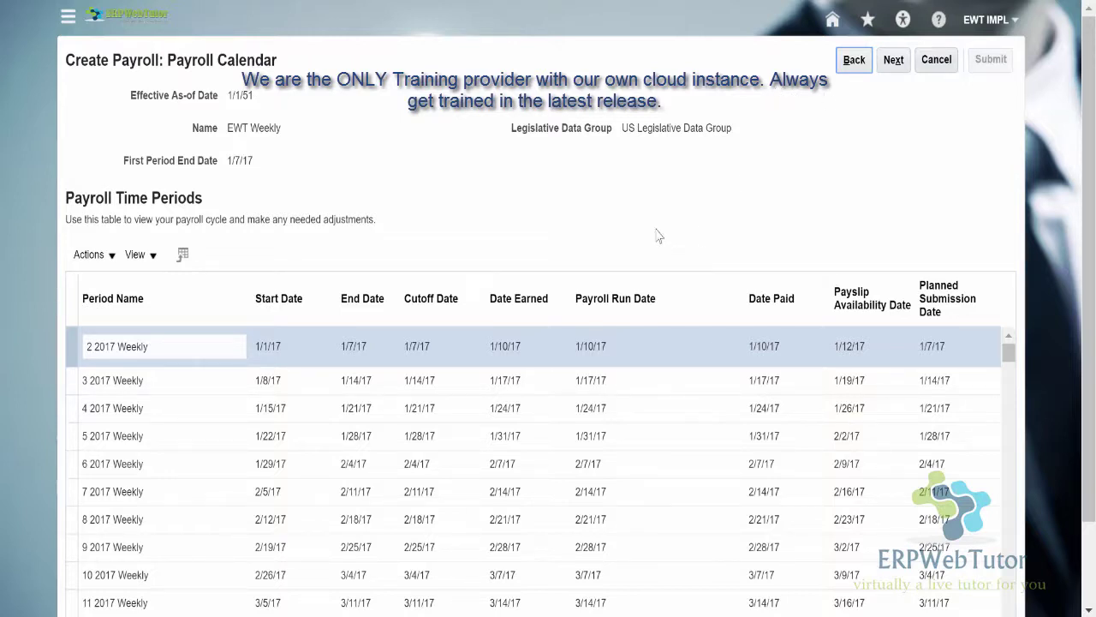
pyautogui.scroll(-2, 659, 237)
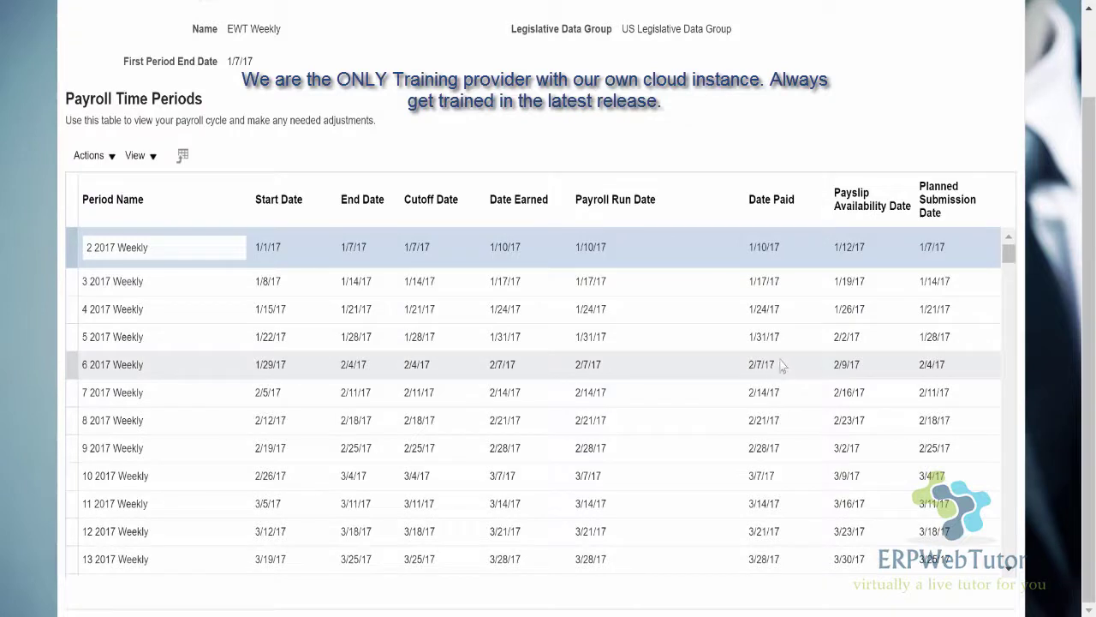
pyautogui.scroll(1, 622, 69)
pyautogui.scroll(2, 623, 68)
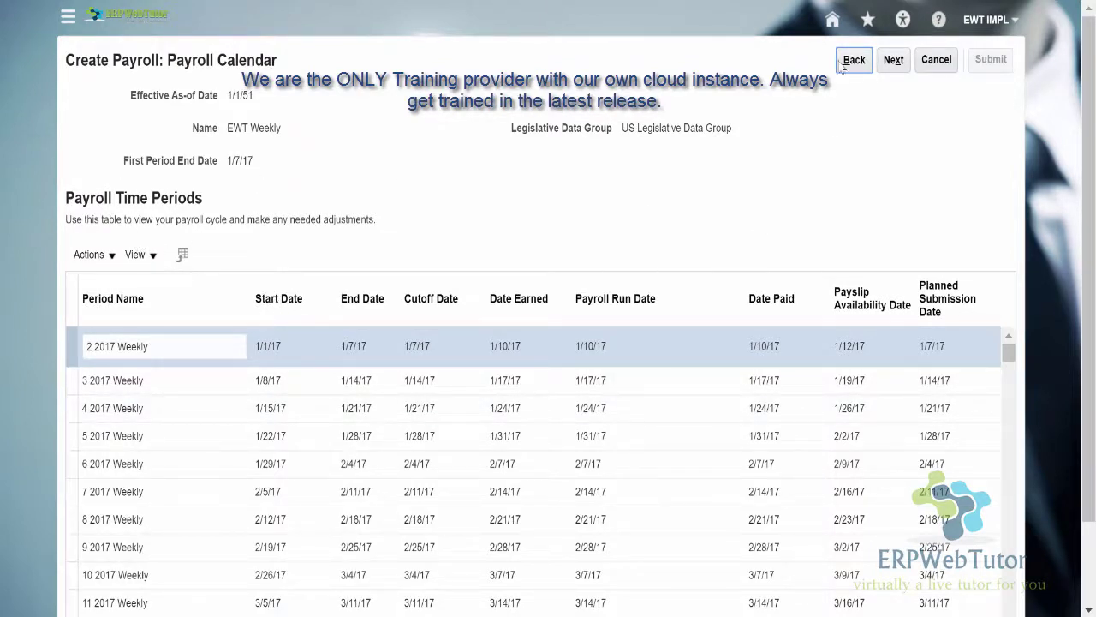
# Continue past the costing page with the suspense and default accounts left blank, and submit the payroll after its review.
pyautogui.click(893, 60)
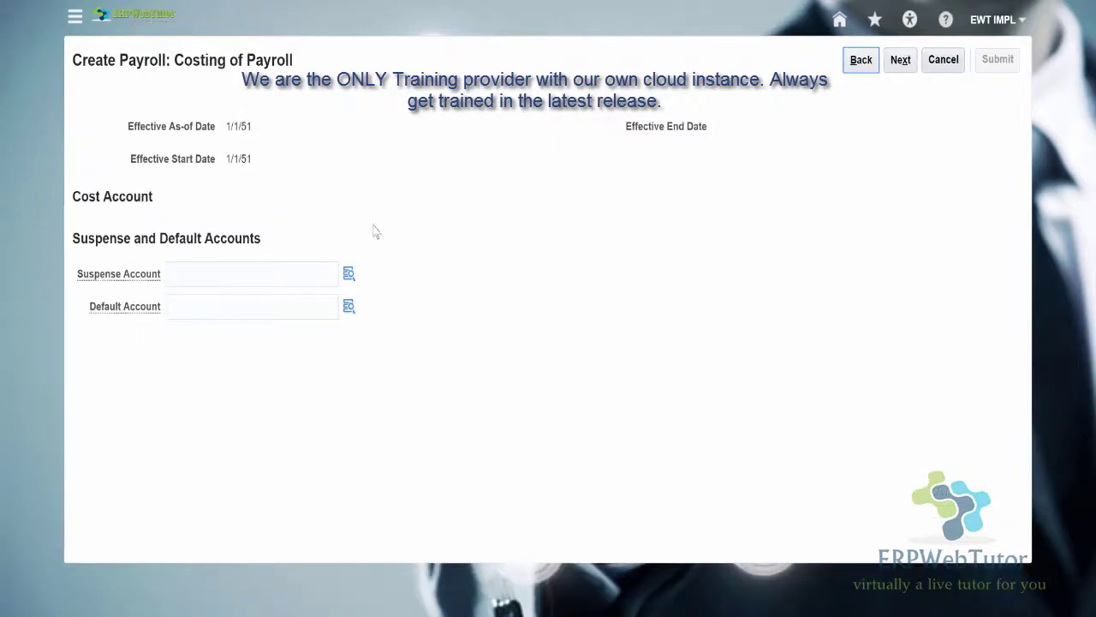
pyautogui.click(901, 61)
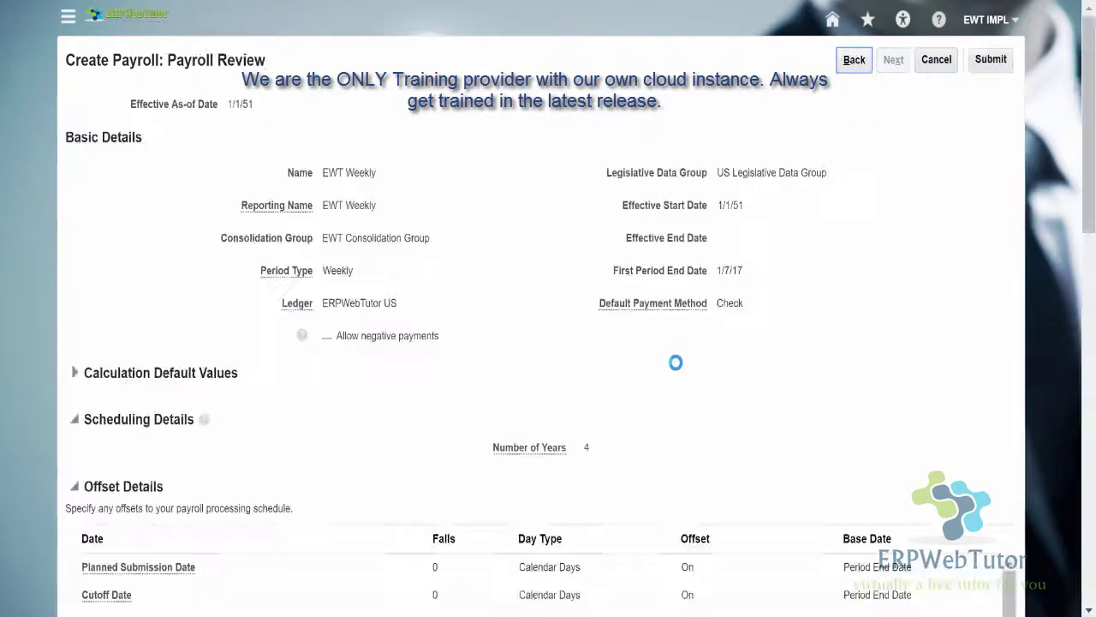
pyautogui.scroll(-2, 693, 367)
pyautogui.scroll(2, 707, 368)
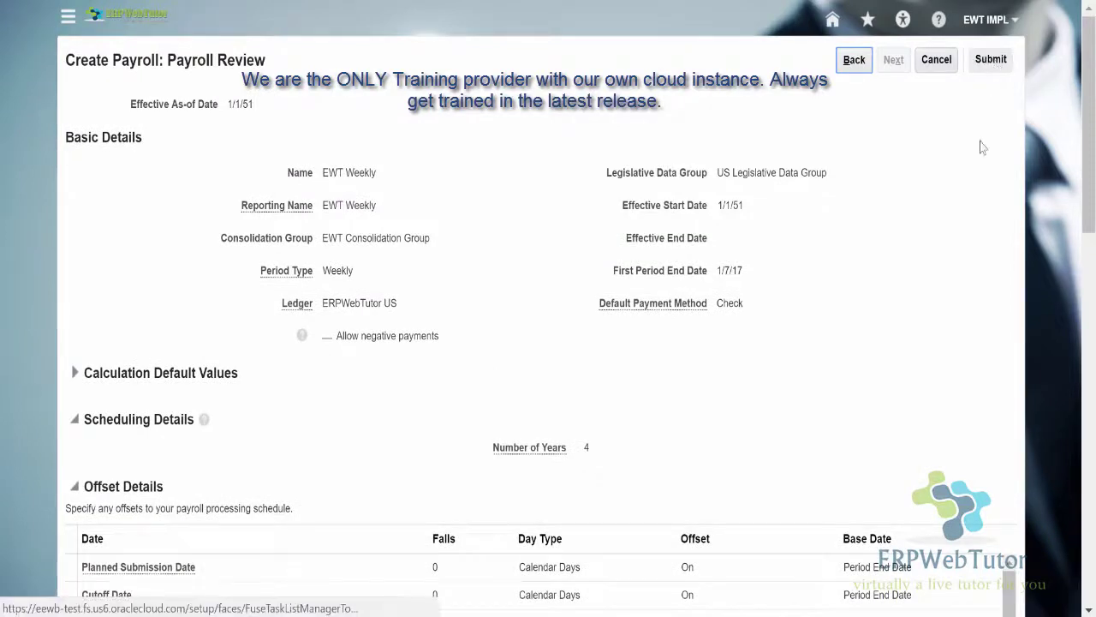
pyautogui.click(990, 60)
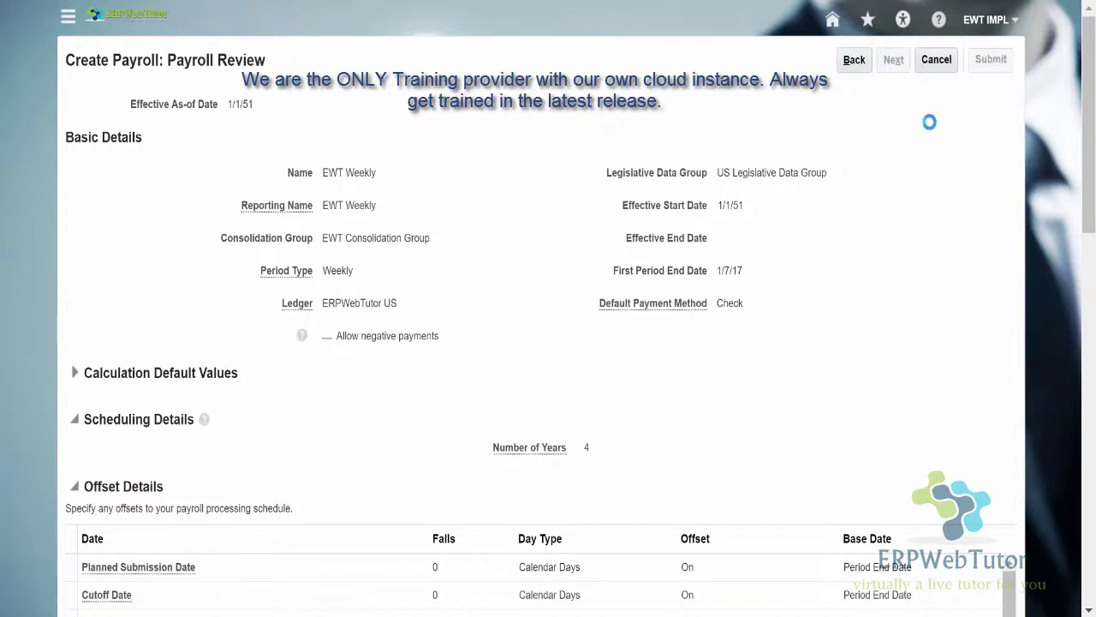